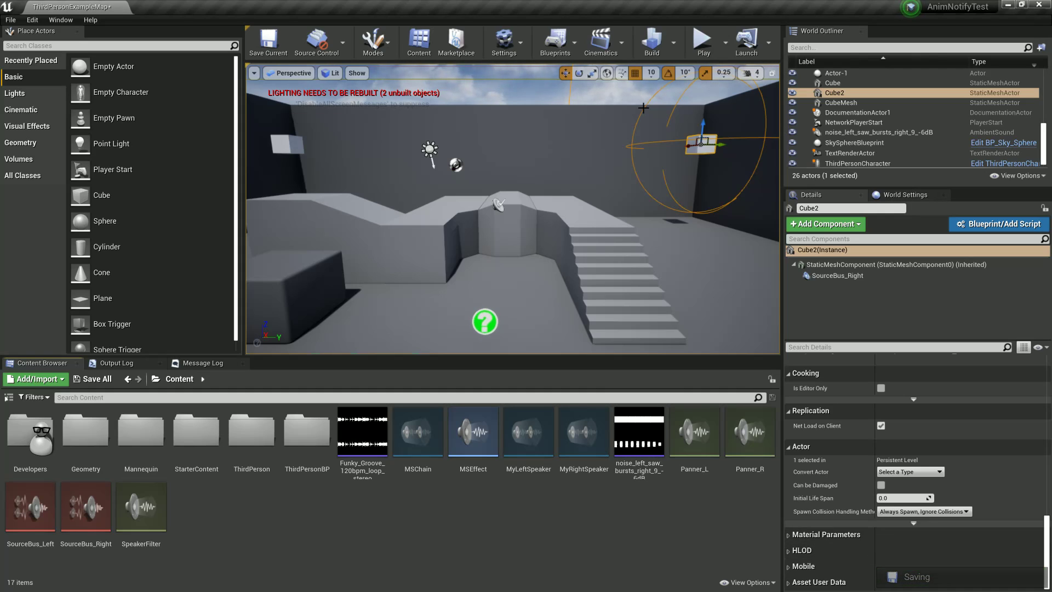
Give the left speaker Cube the green BasicAsset03 material
mouse_move(577, 218)
right_down()
mouse_move(493, 189)
mouse_move(517, 241)
right_up()
click(469, 243)
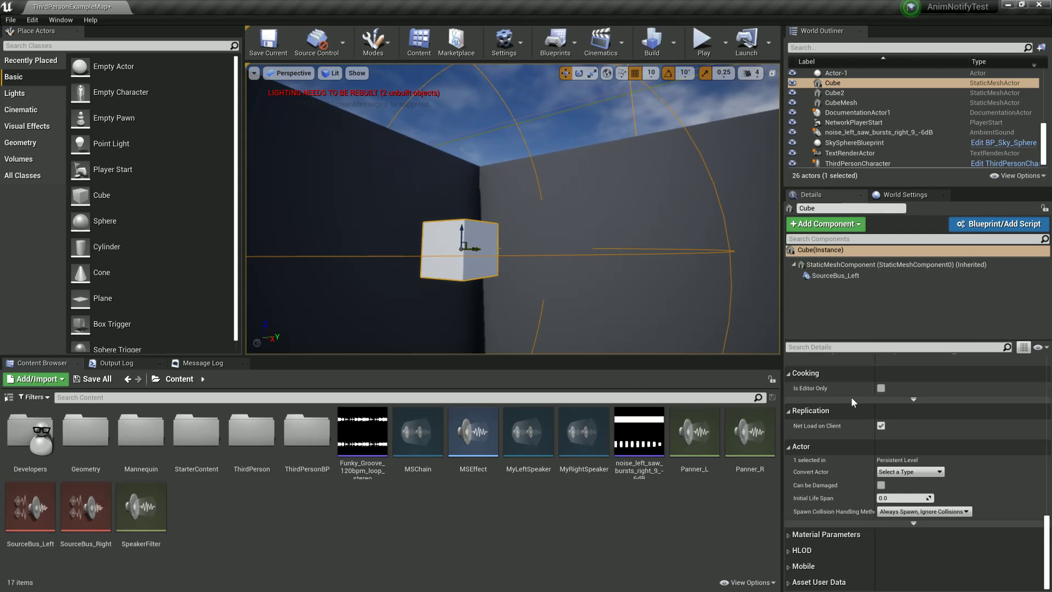
scroll(846, 362, up, 2)
scroll(862, 426, up, 3)
scroll(861, 425, up, 3)
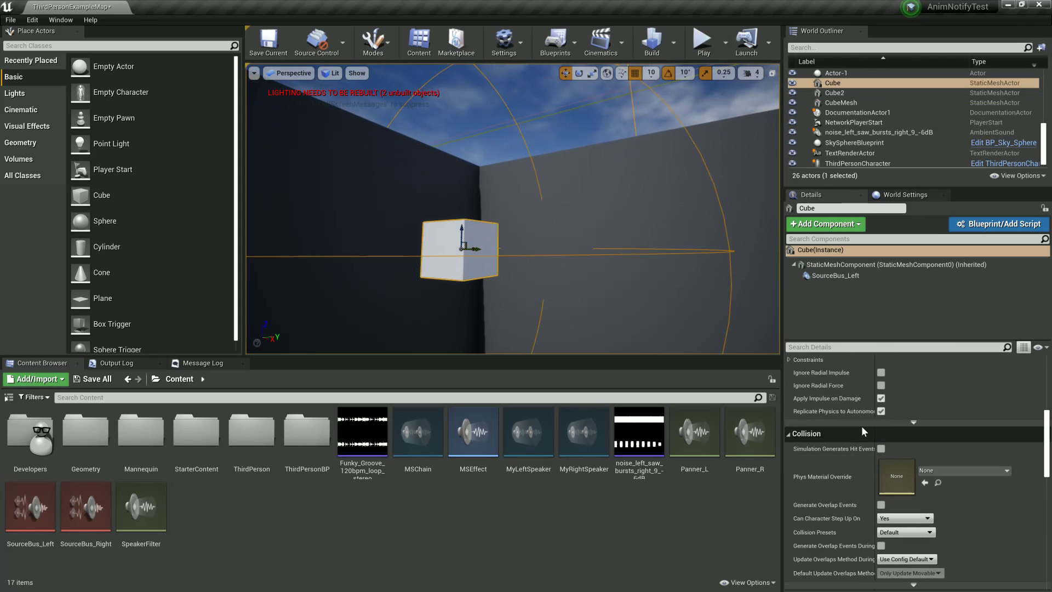
scroll(861, 426, up, 3)
scroll(861, 427, up, 3)
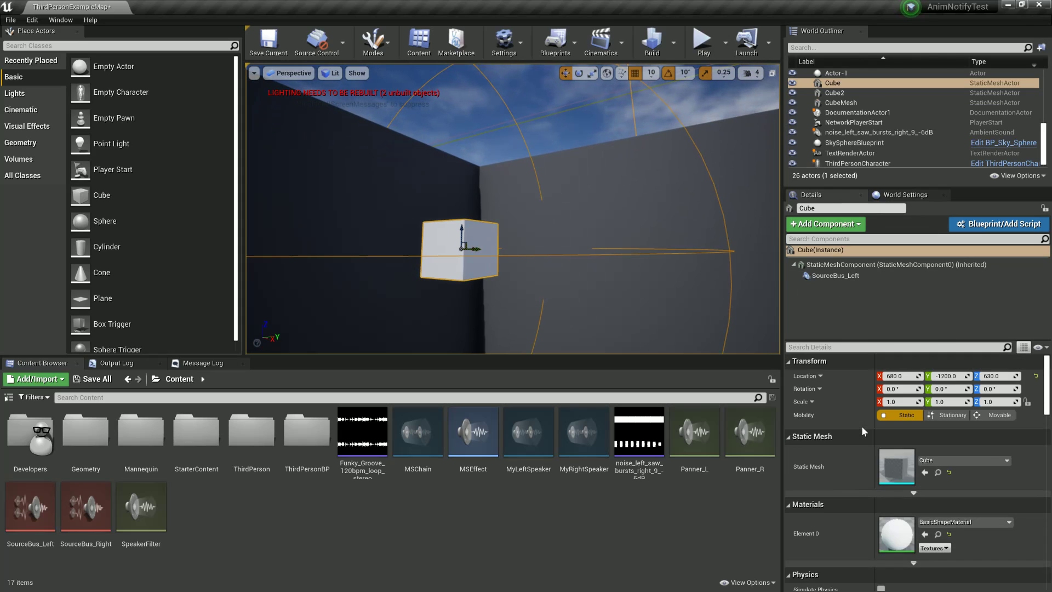
click(980, 523)
scroll(958, 399, up, 1)
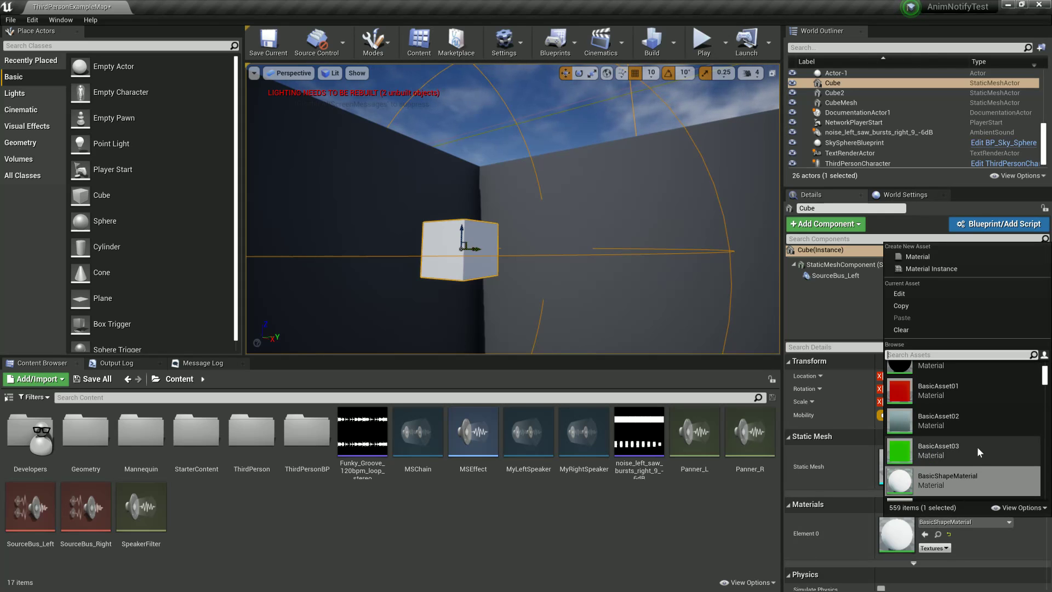
click(959, 446)
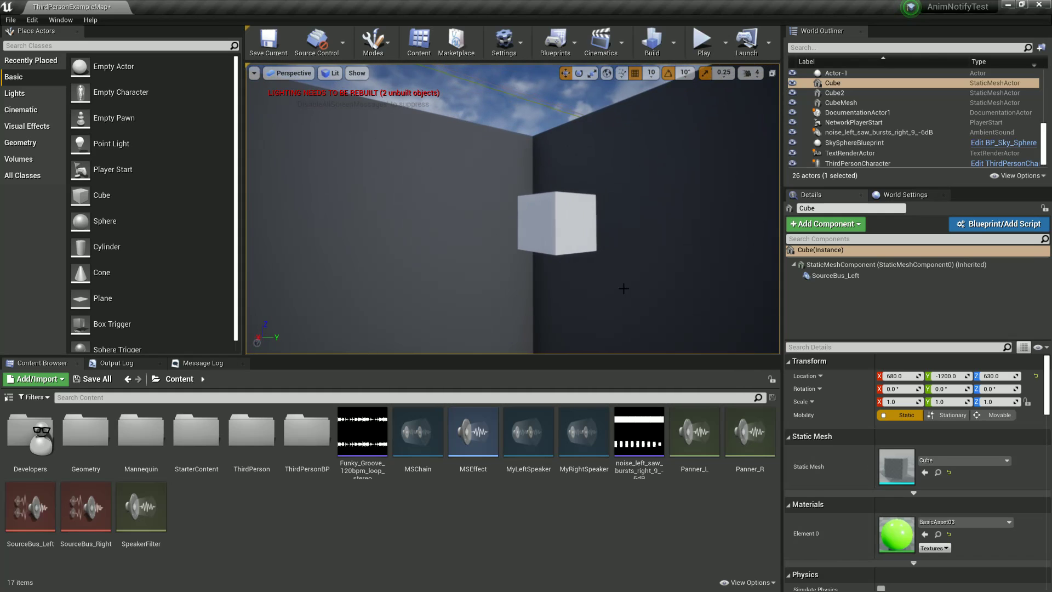
Give the right speaker Cube2 the red BasicAsset01 material
click(553, 220)
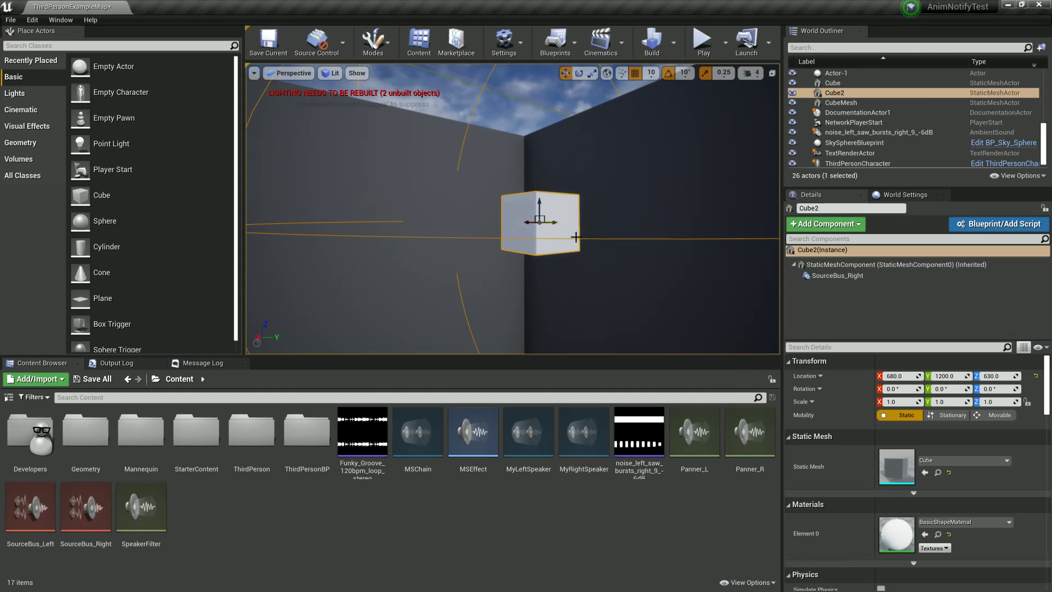
click(966, 522)
scroll(937, 374, up, 1)
click(947, 389)
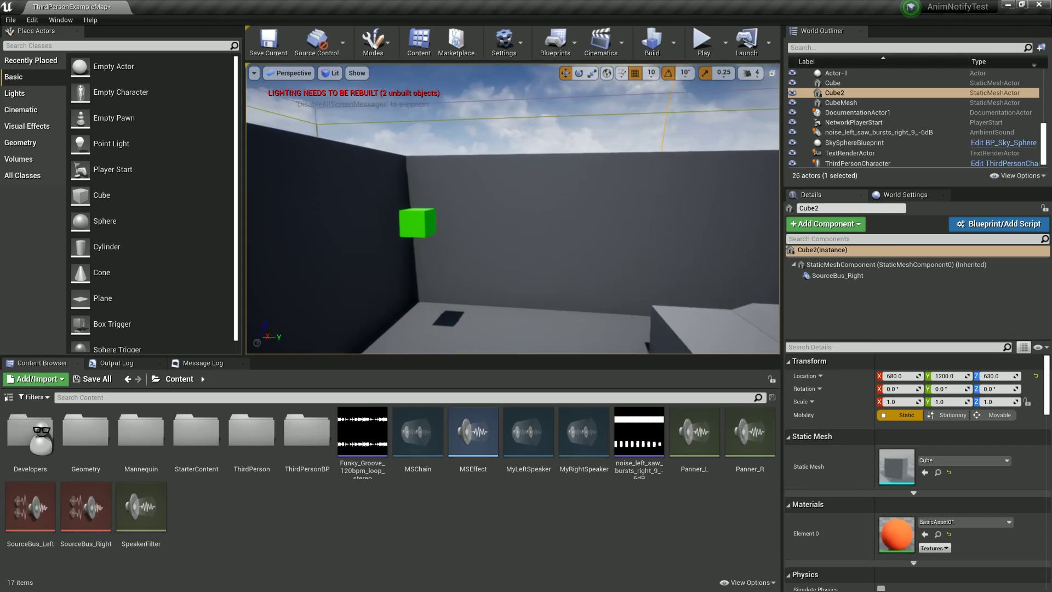
right_drag(582, 231, 525, 232)
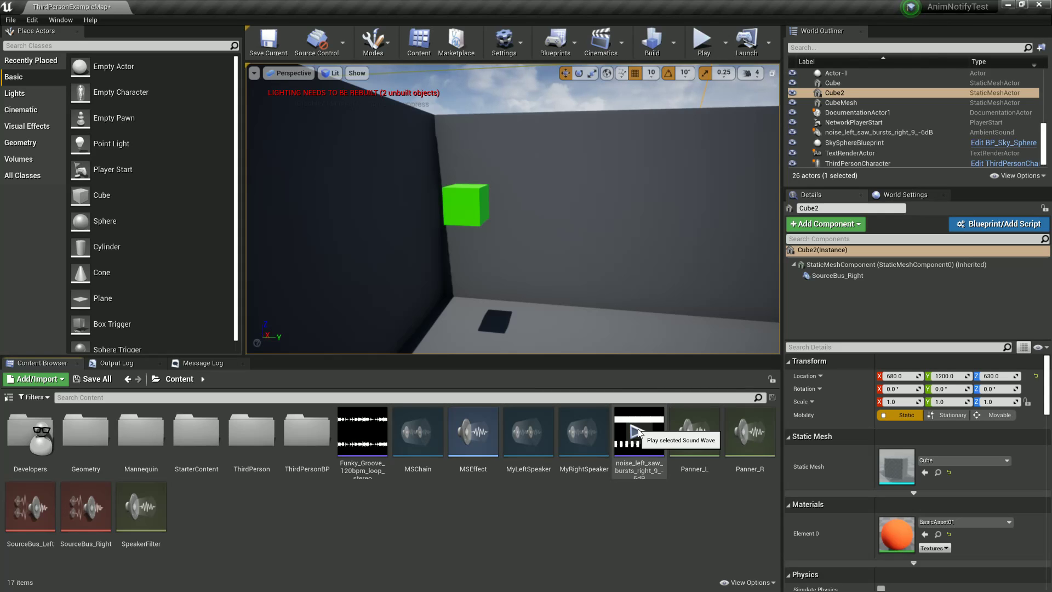
click(637, 431)
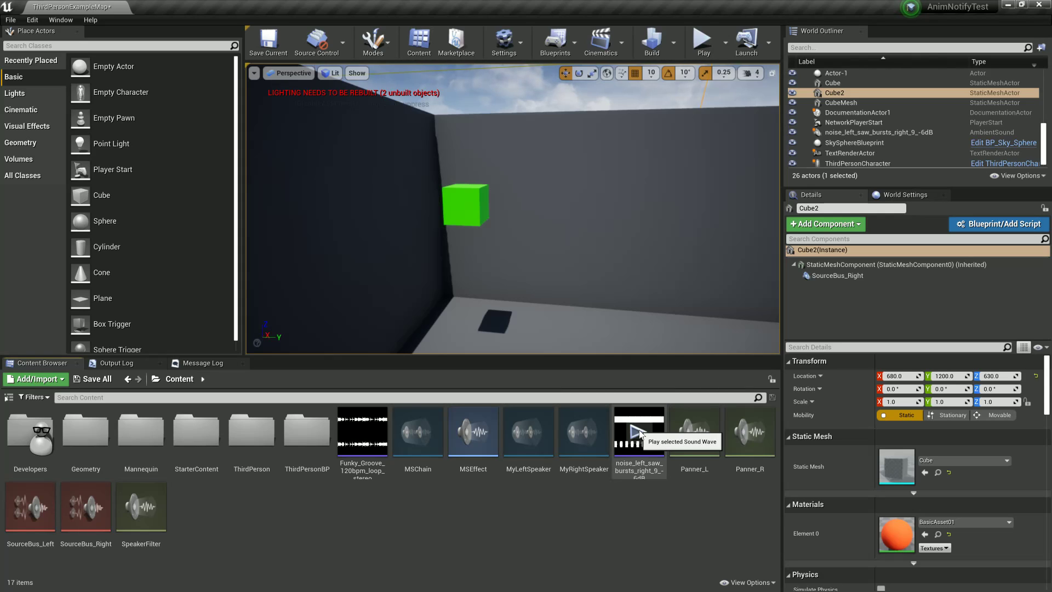
click(640, 433)
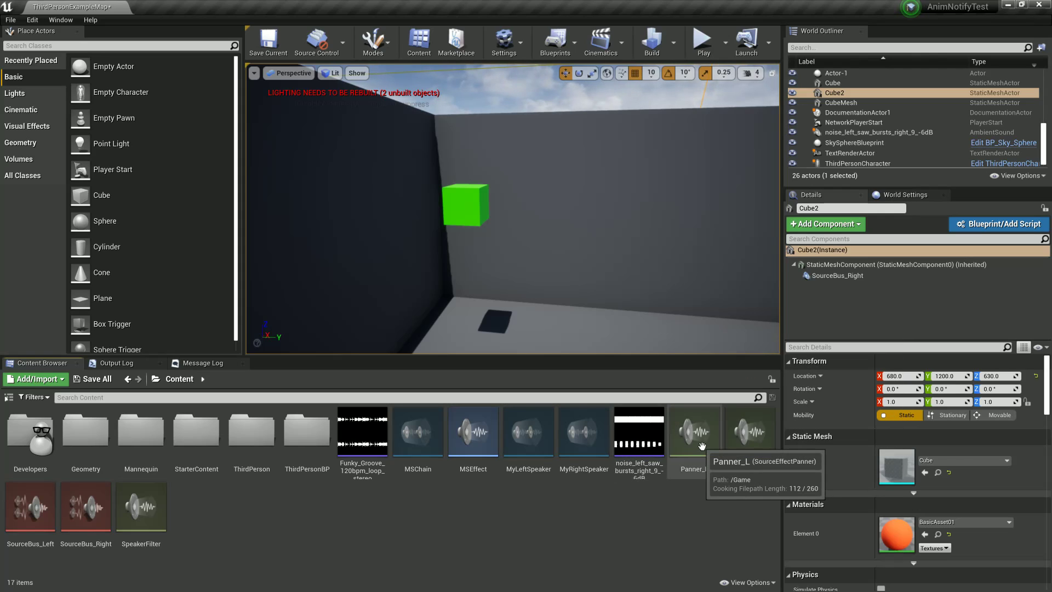
click(529, 440)
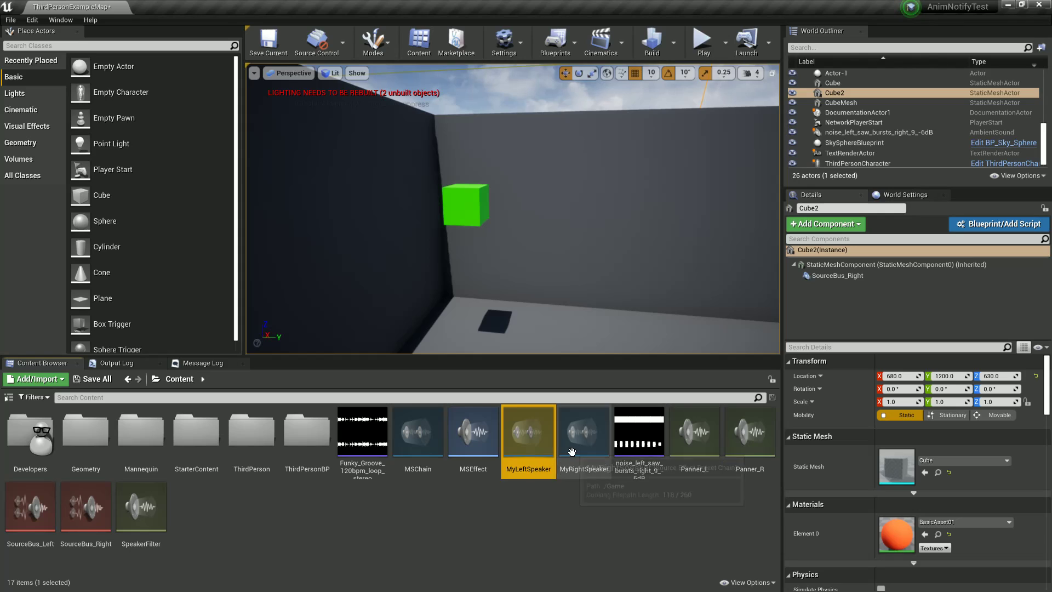
click(33, 514)
click(85, 513)
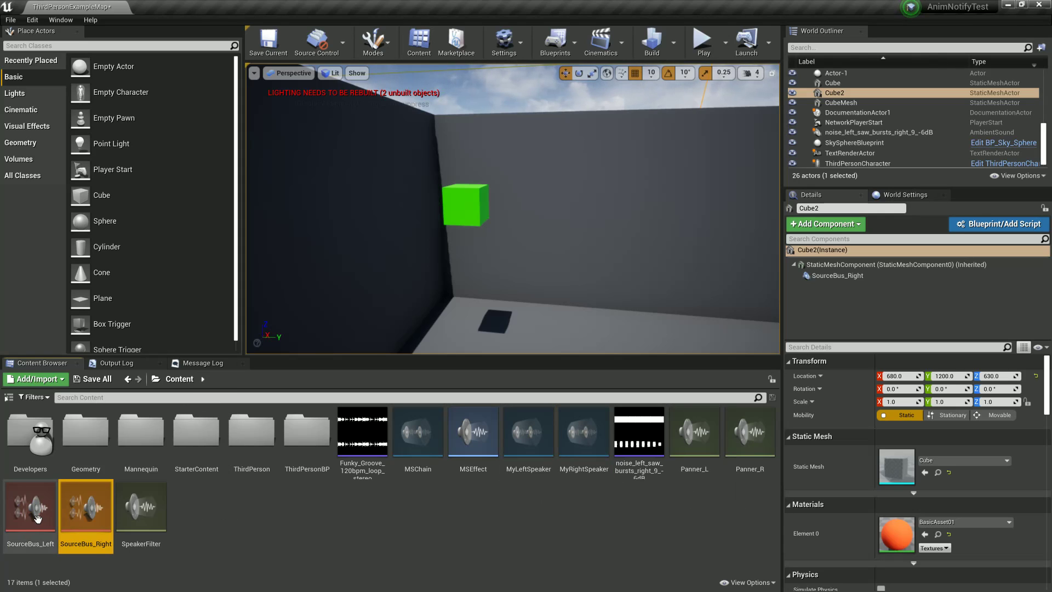
click(372, 515)
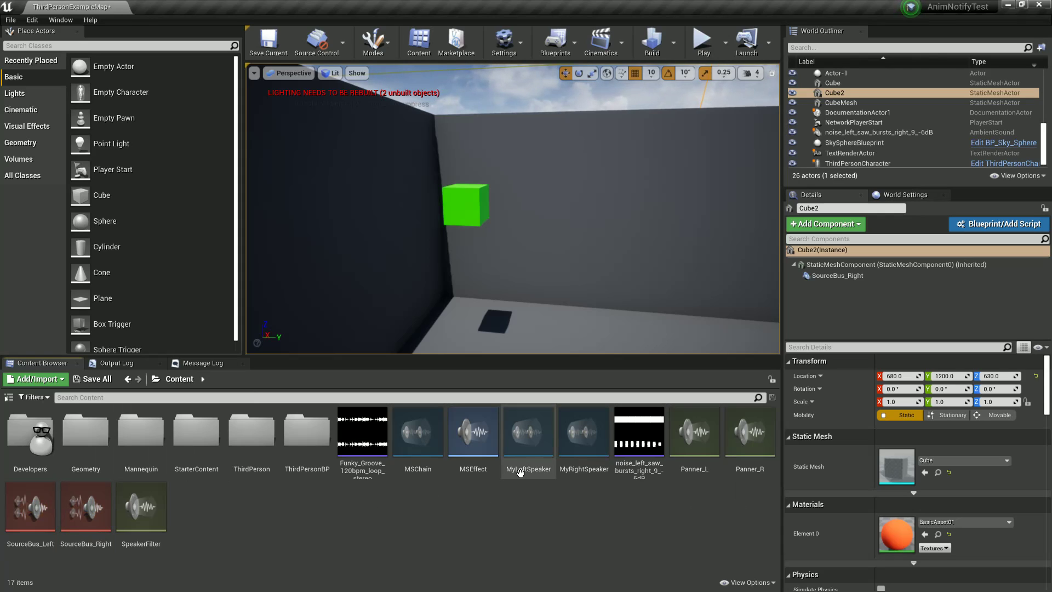
click(534, 431)
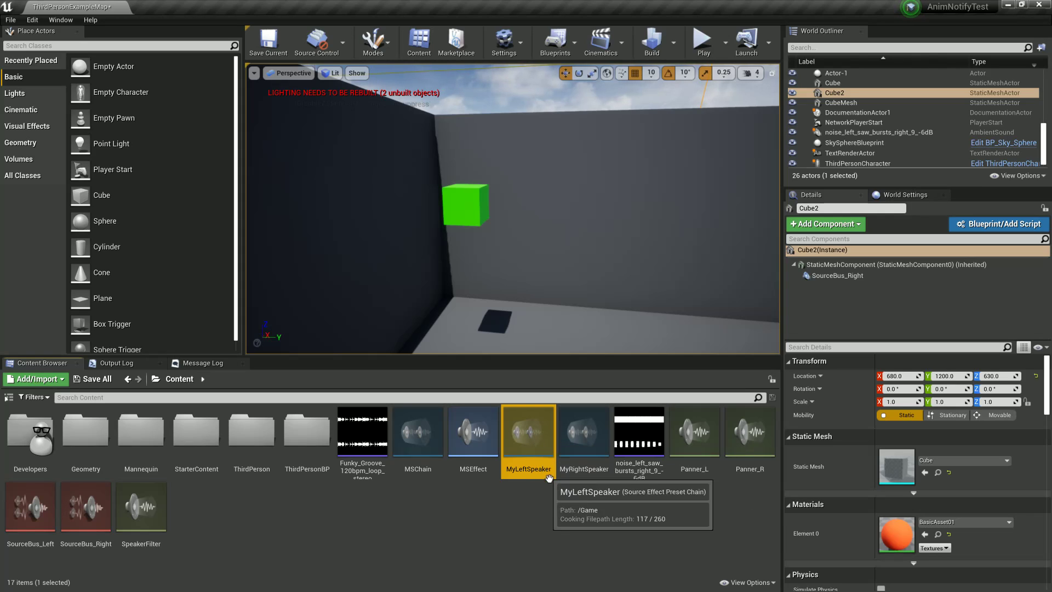
click(584, 440)
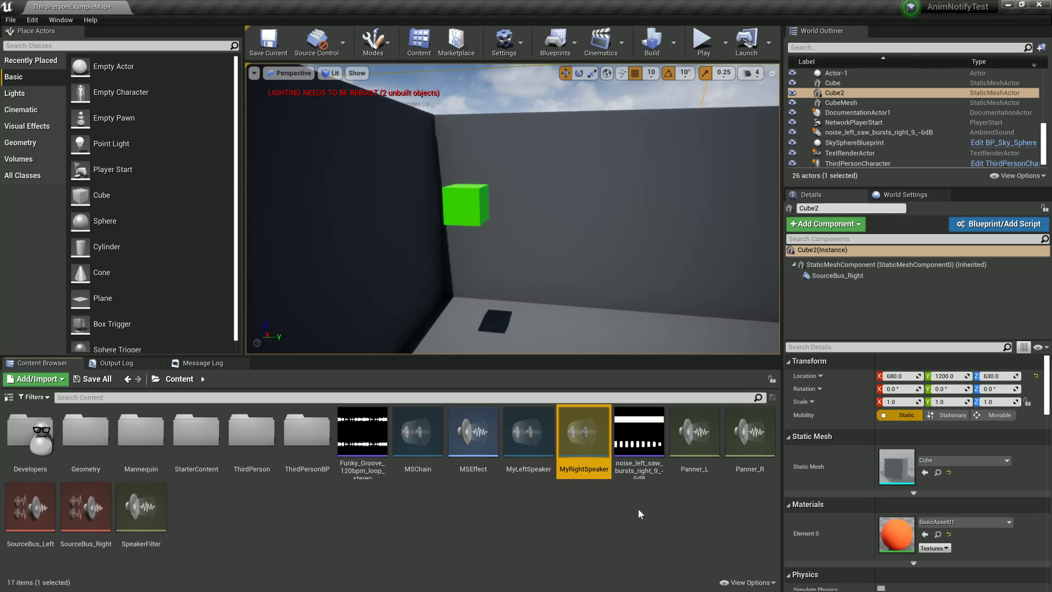
click(694, 432)
double_click(534, 444)
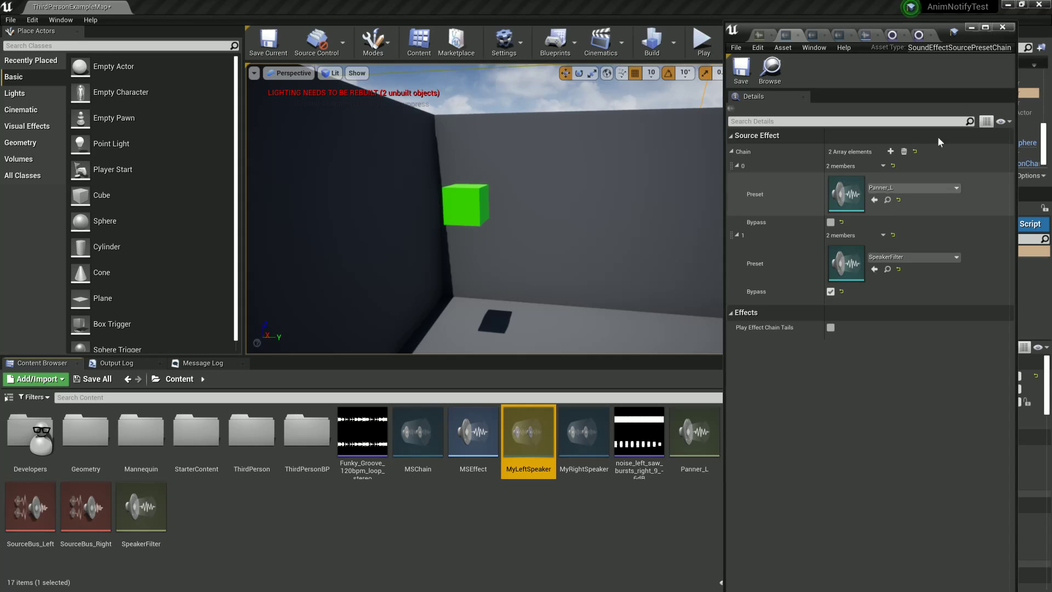
click(1005, 29)
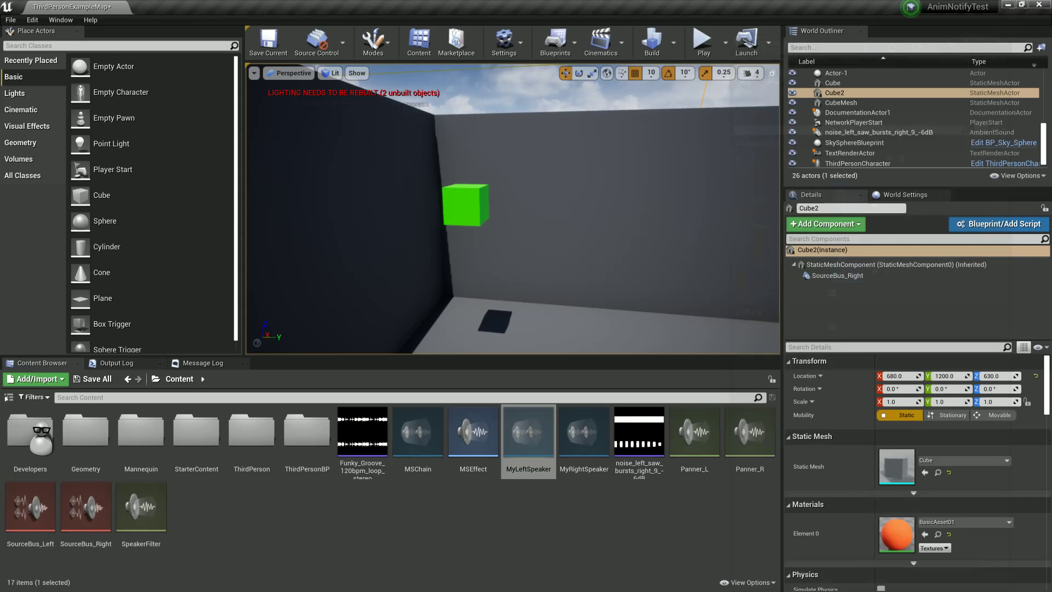
double_click(700, 445)
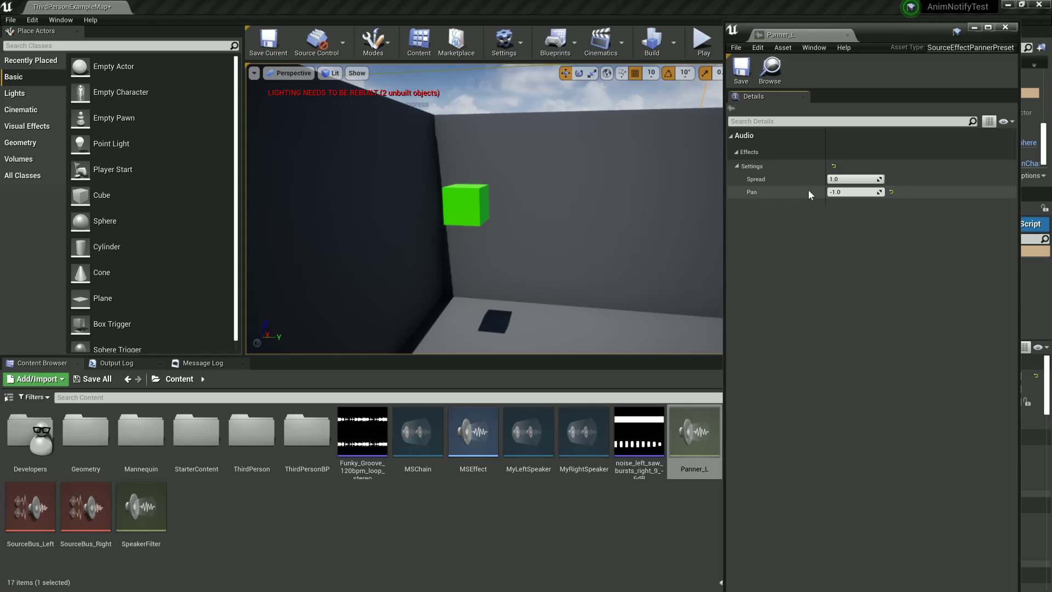
click(422, 454)
click(508, 509)
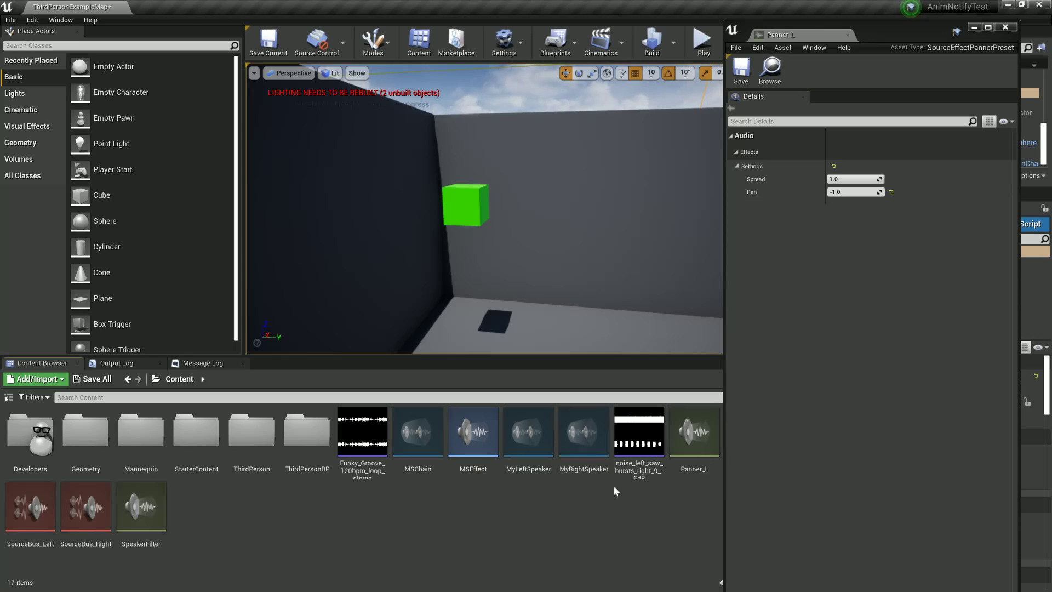
click(1004, 28)
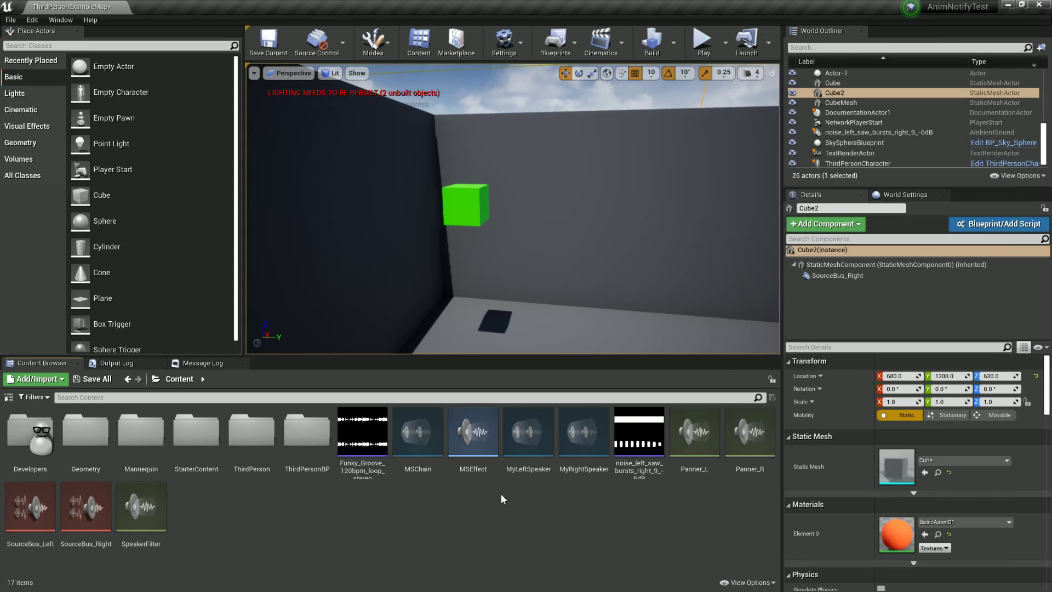
Rename the MSChain effect chain to PannerTest and remove all its effects
right_click(523, 507)
click(479, 513)
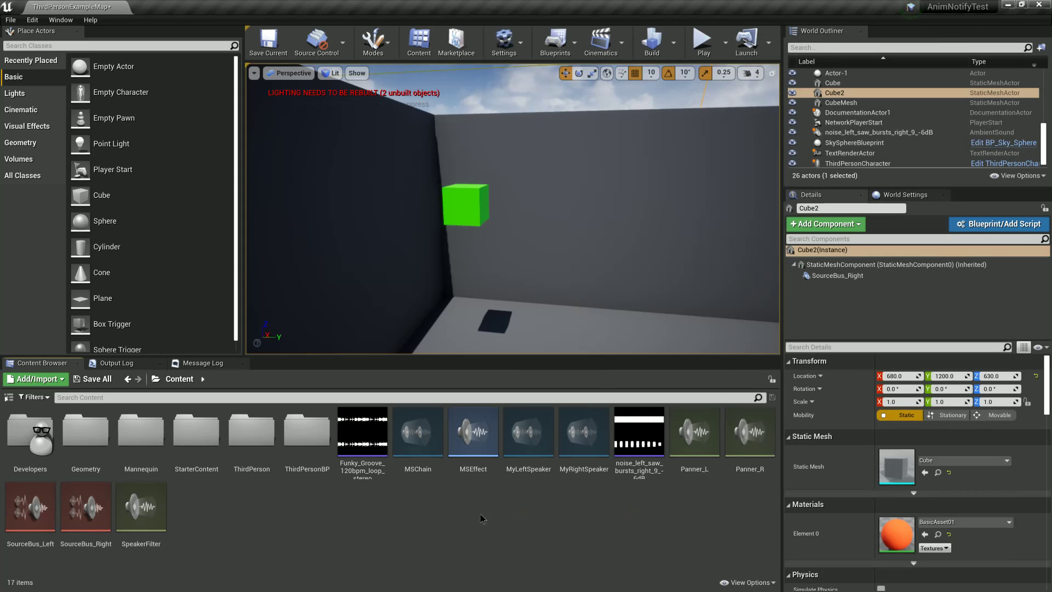
click(419, 468)
click(417, 468)
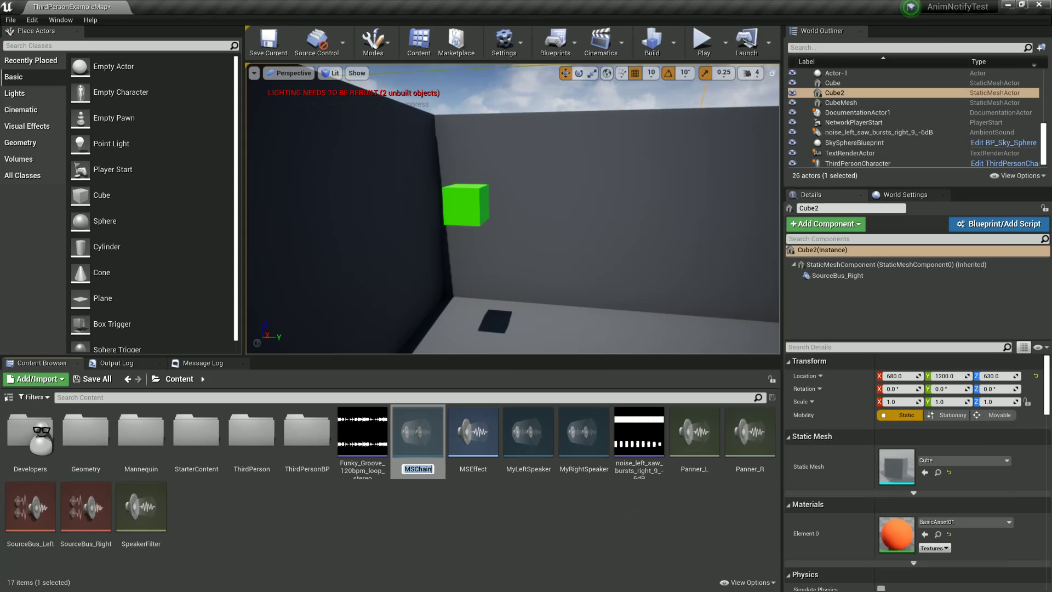
text(PannerTest)
key(Return)
double_click(747, 429)
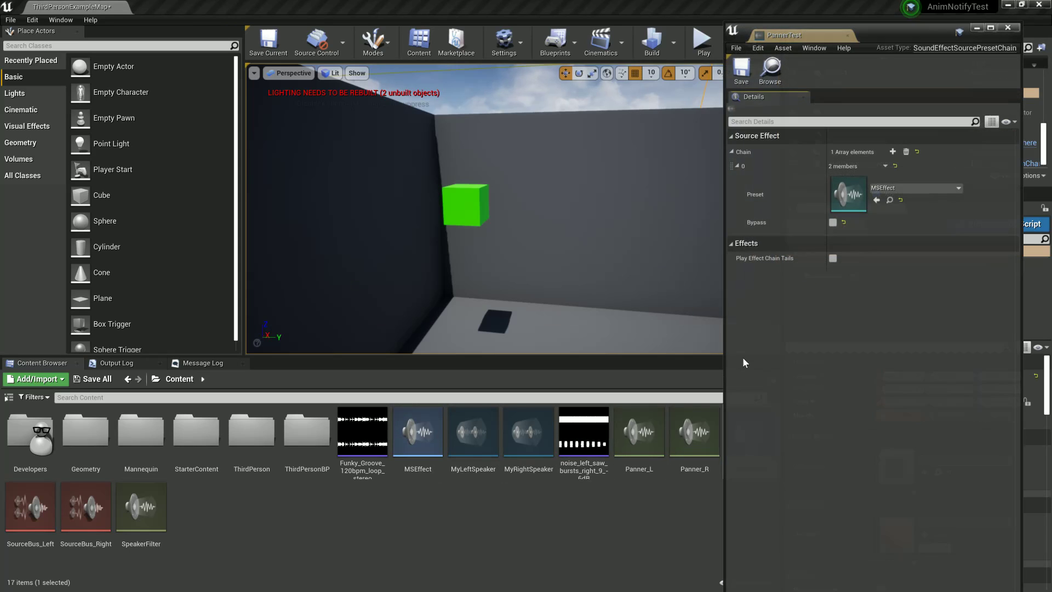
click(905, 151)
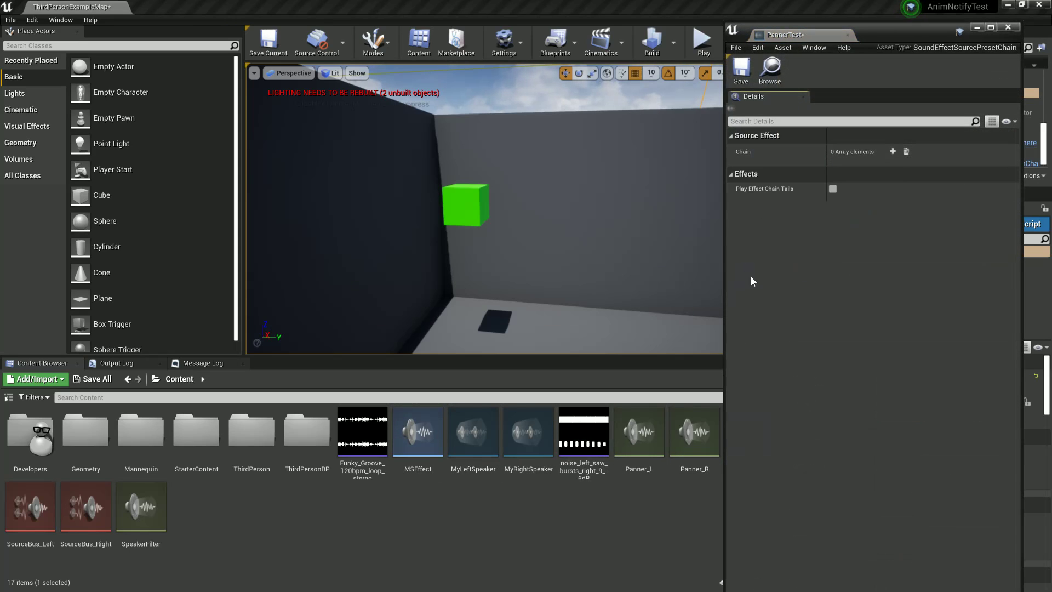
Create a new source effect panner preset named TestPanner
right_click(512, 521)
mouse_move(519, 501)
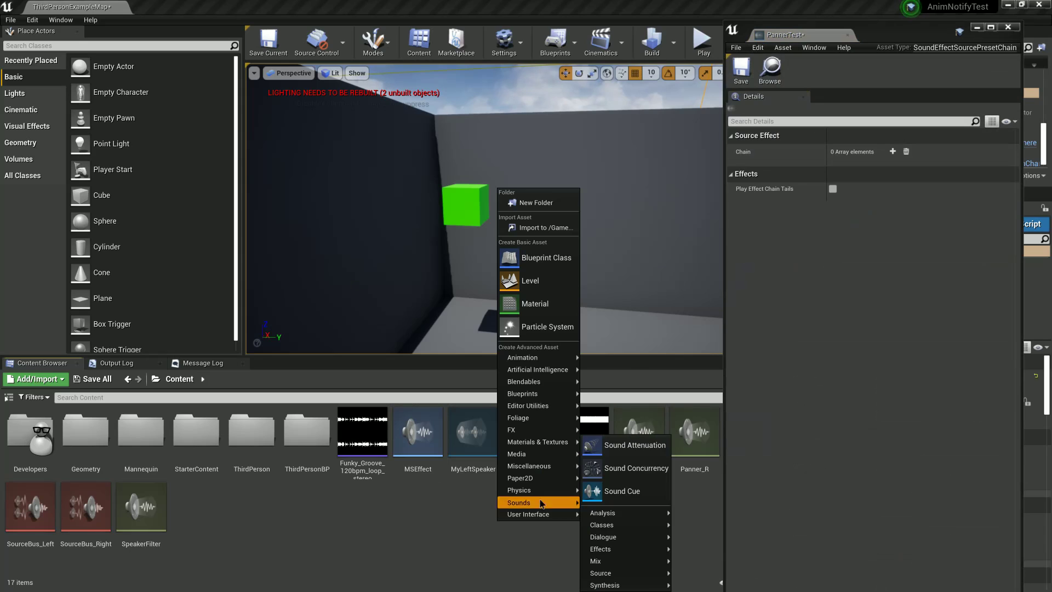
mouse_move(600, 547)
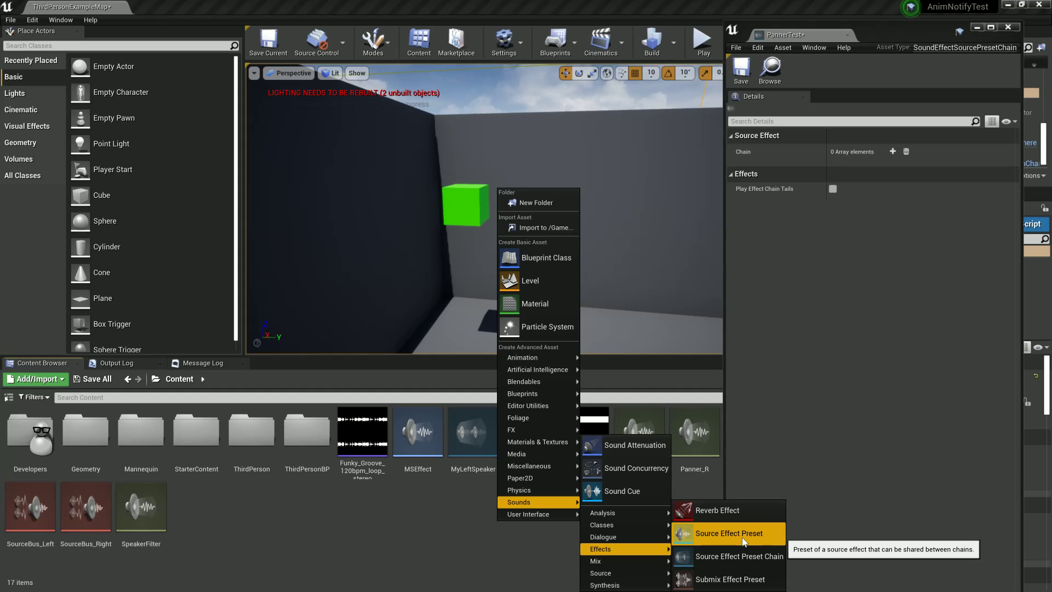
click(742, 541)
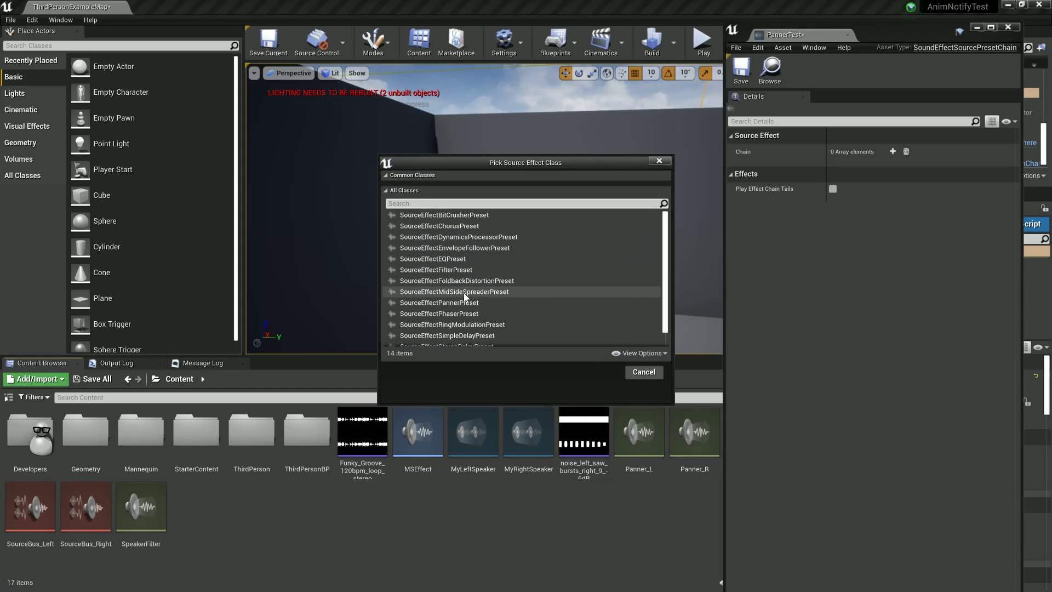
click(461, 302)
click(598, 371)
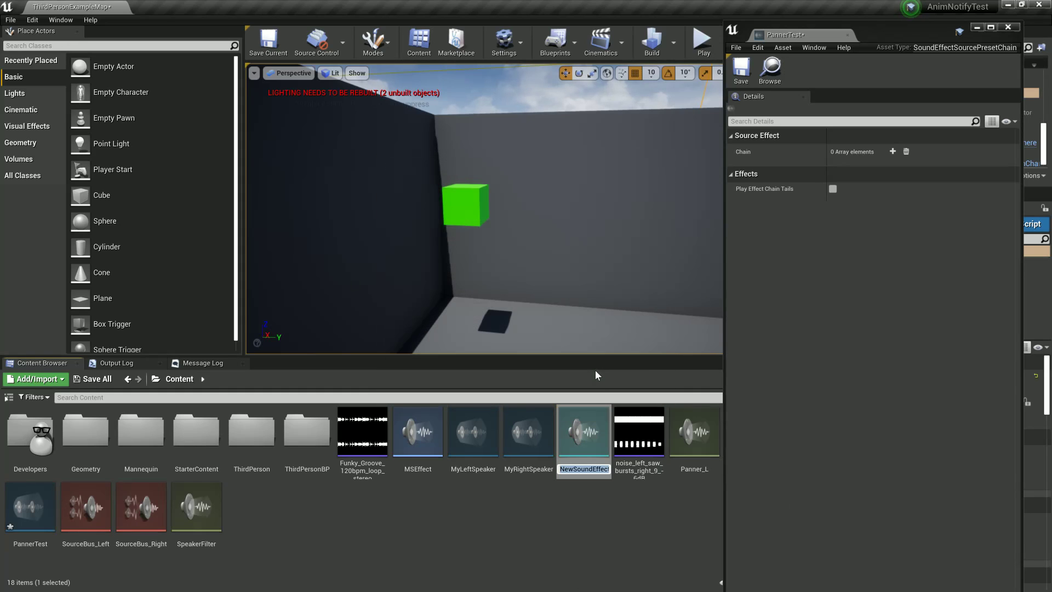
text(TestPan)
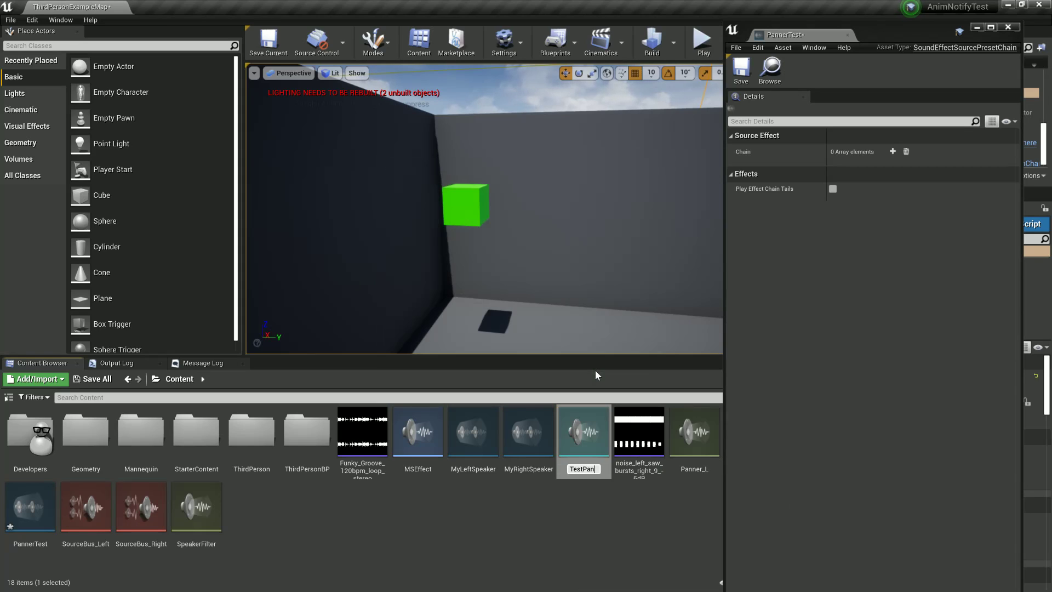
text(ner)
key(Return)
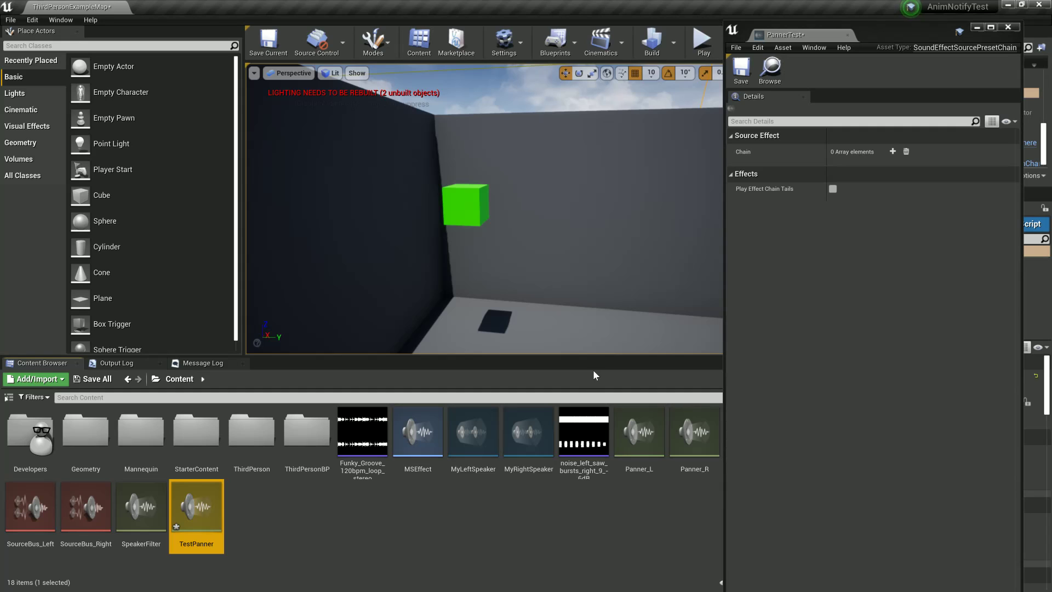
Put TestPanner into PannerTest's first chain slot and save the chain
click(892, 151)
click(734, 165)
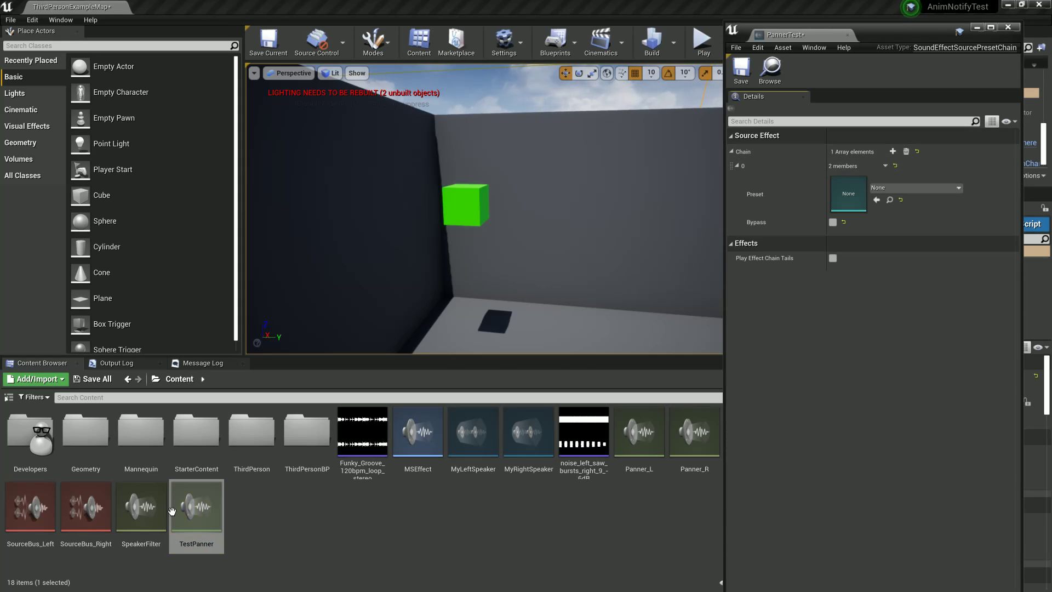
drag(171, 512, 851, 194)
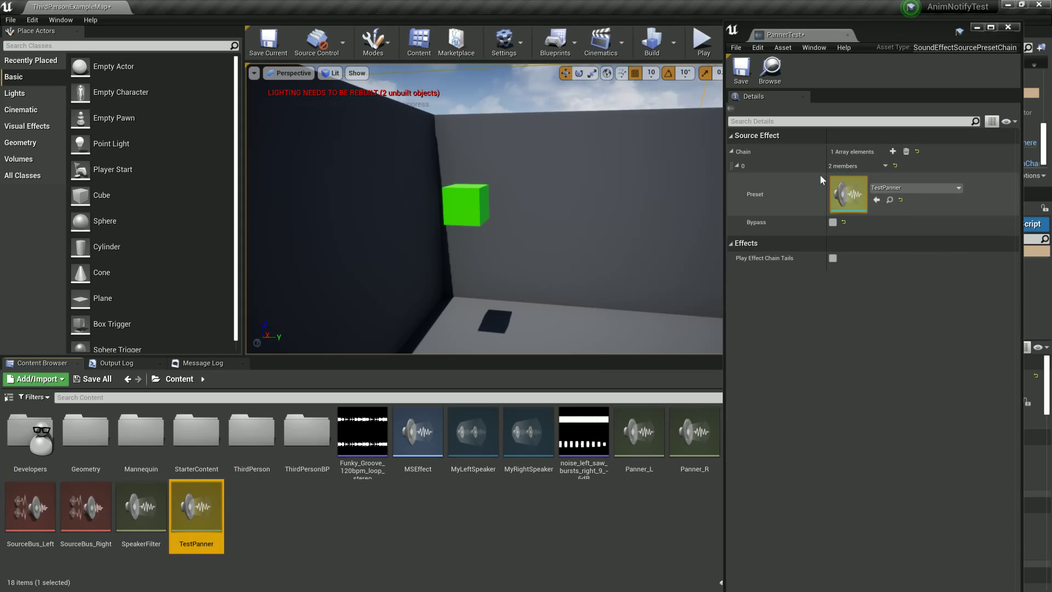
click(741, 68)
Choose PannerTest as the noise sound wave's Source Effect Chain and save the wave
double_click(584, 444)
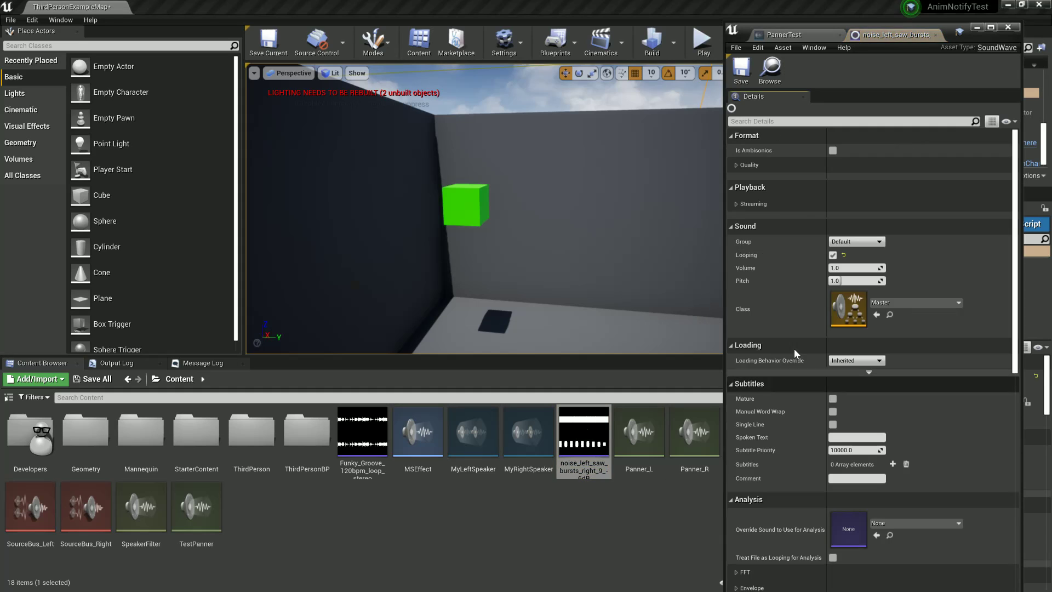
scroll(794, 353, down, 2)
scroll(782, 464, down, 5)
scroll(813, 465, down, 5)
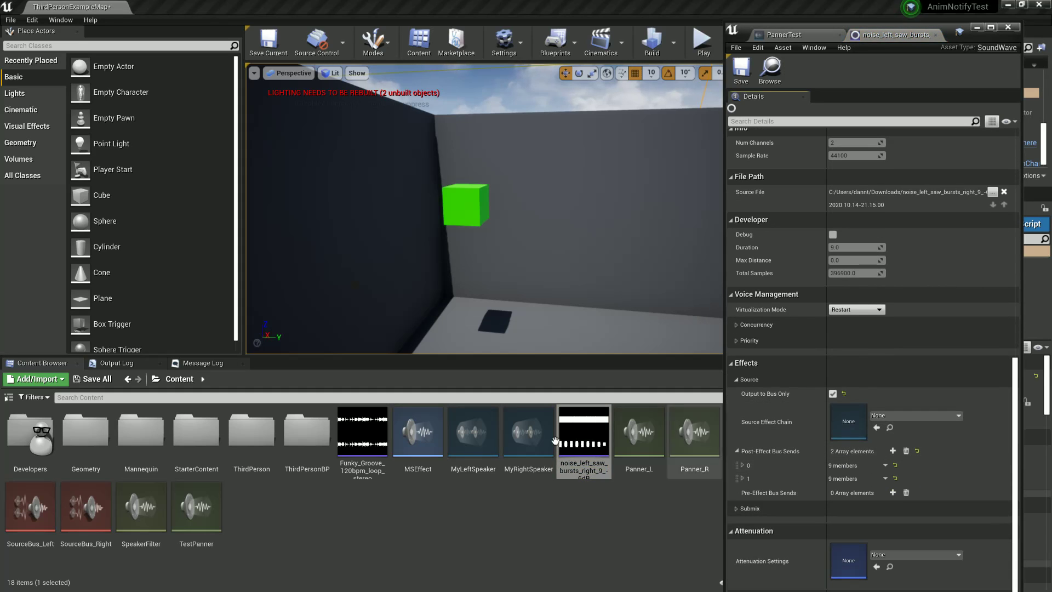
click(908, 417)
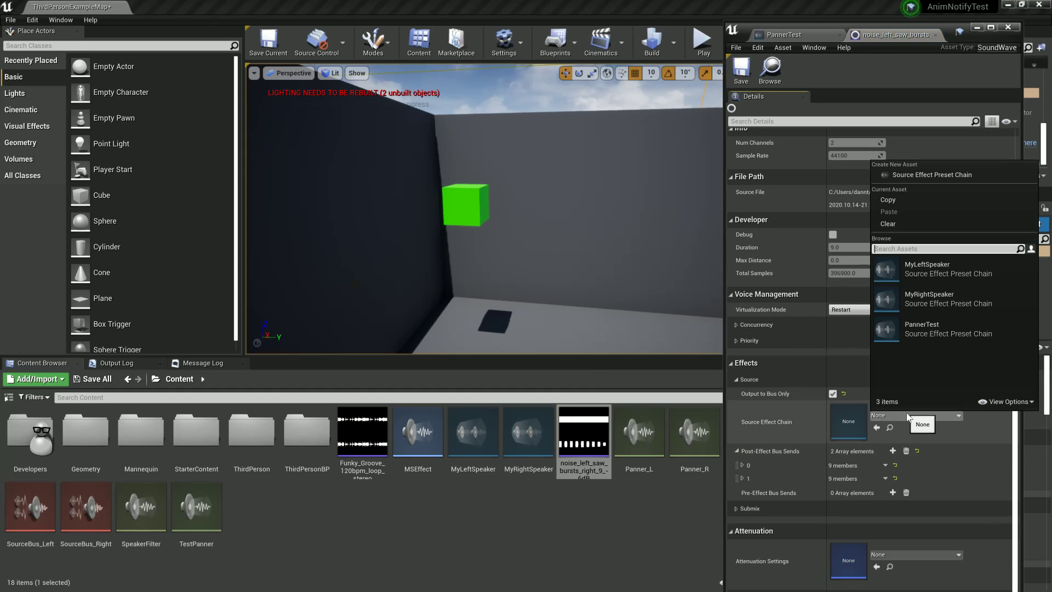
click(928, 327)
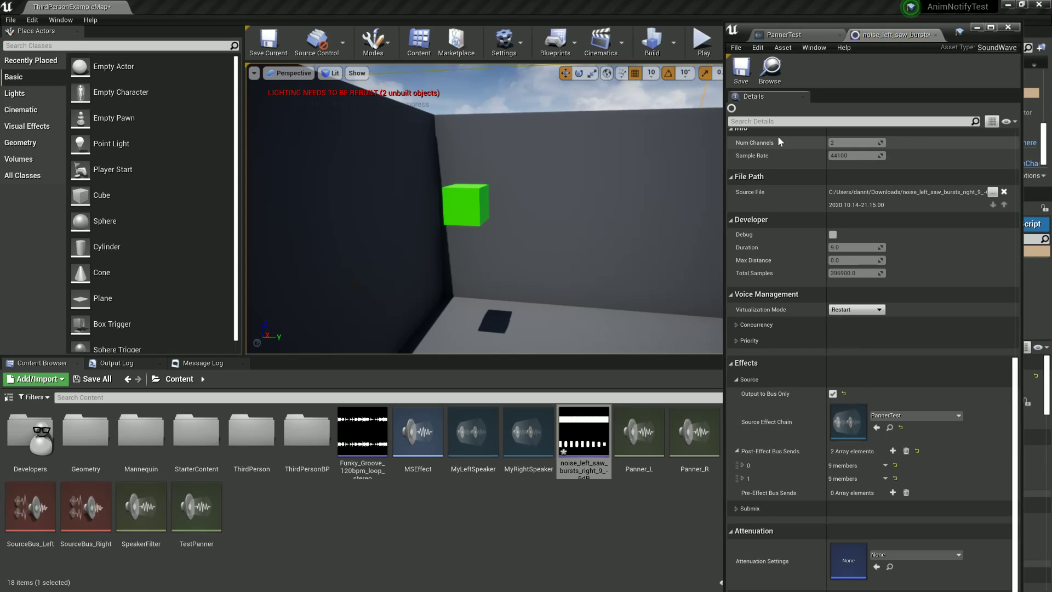
click(740, 70)
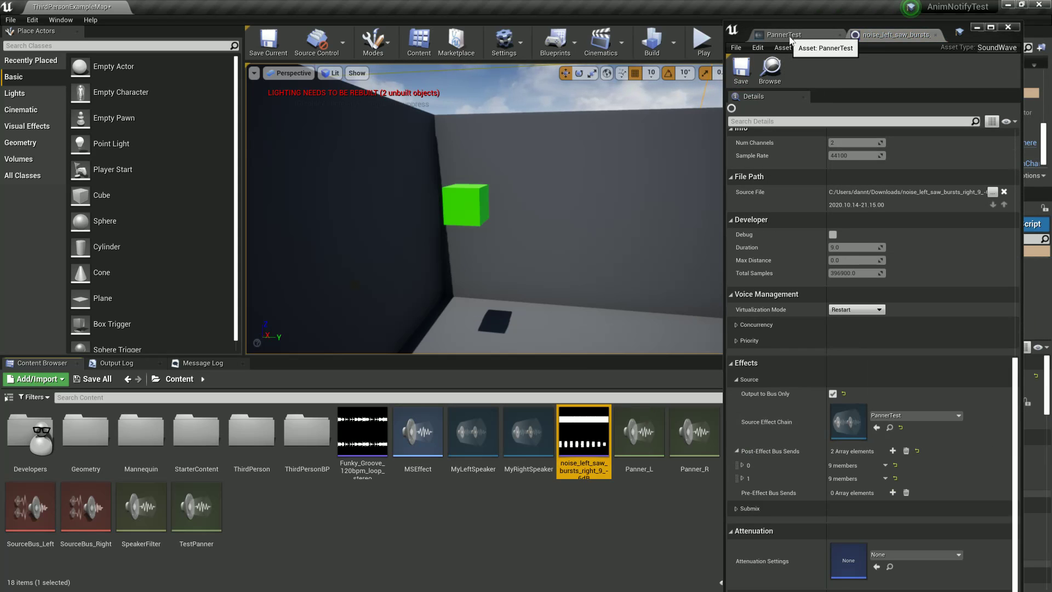
Preview the noise wave while testing TestPanner's Spread slider, then set Spread to 1.0
double_click(209, 521)
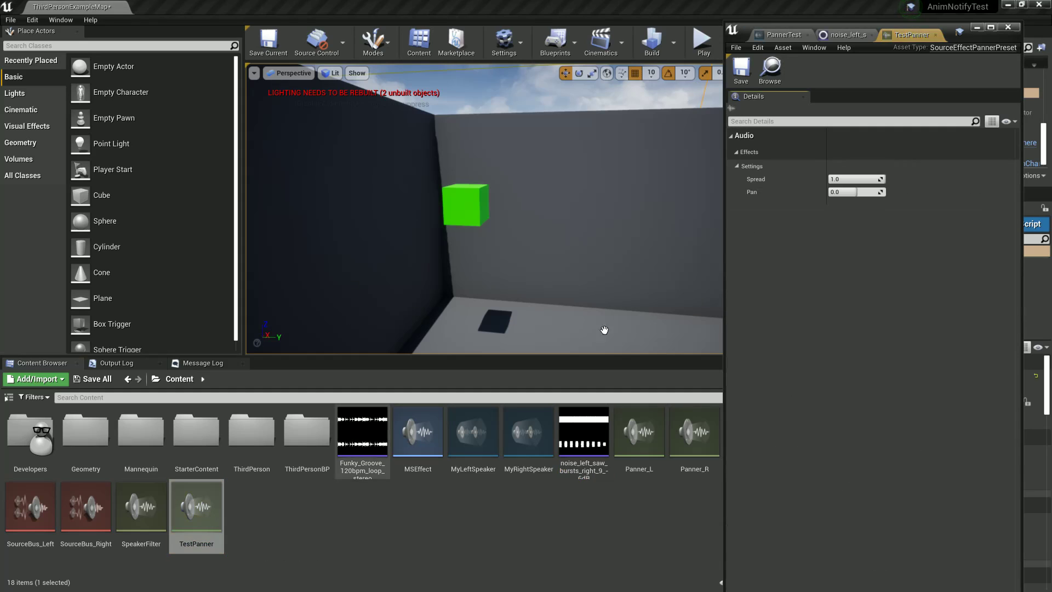
click(581, 433)
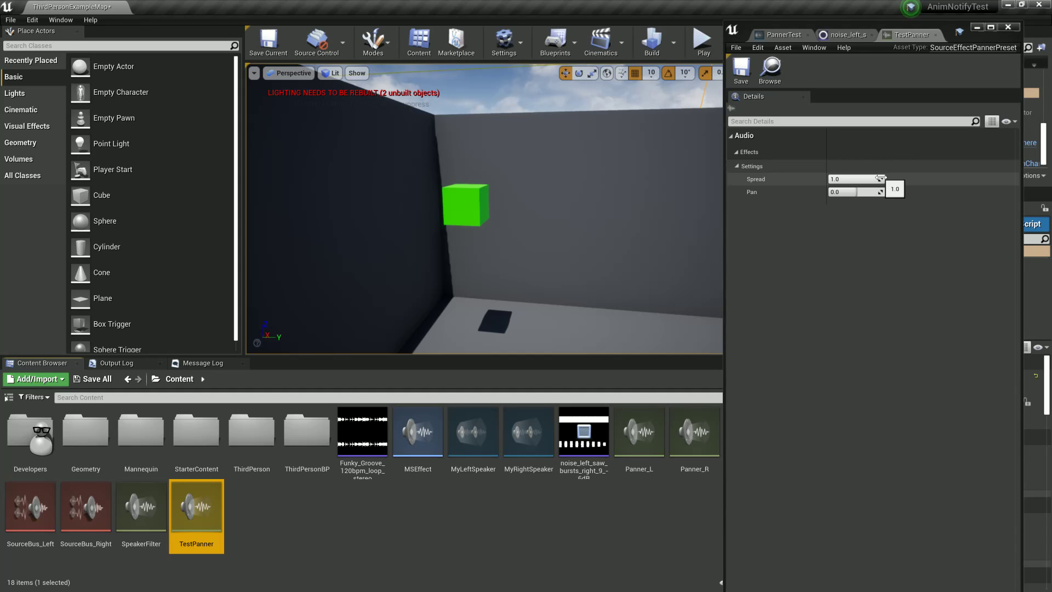
drag(879, 179, 857, 178)
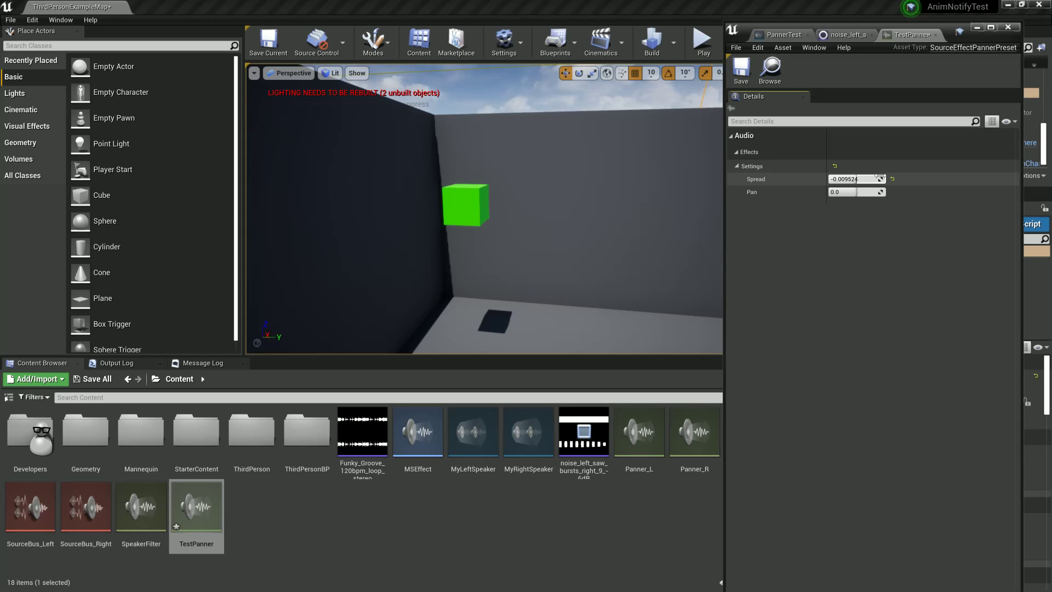
drag(880, 178, 829, 179)
click(854, 178)
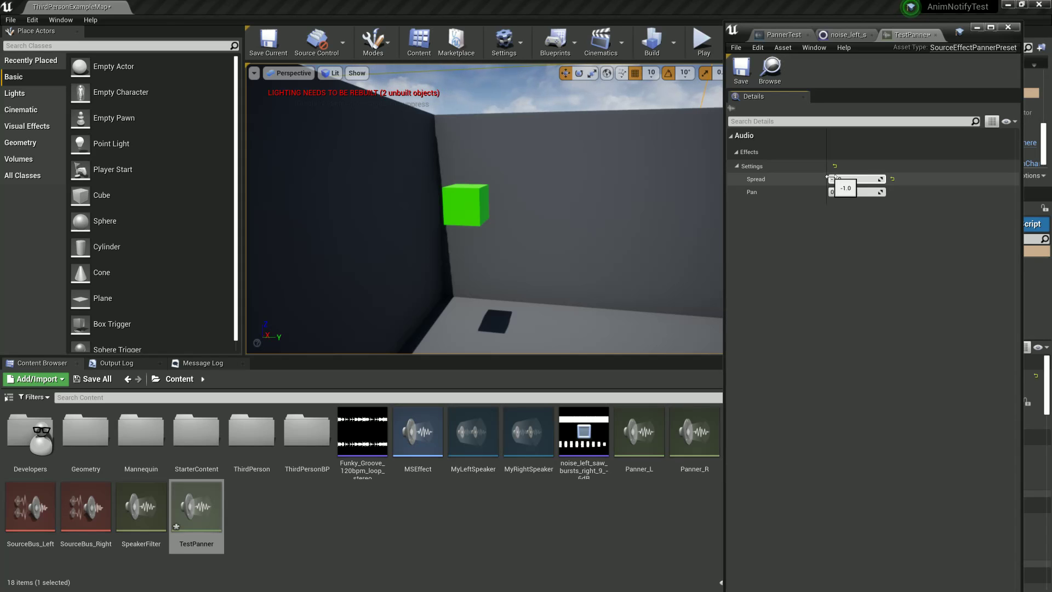
text(1.0)
key(Return)
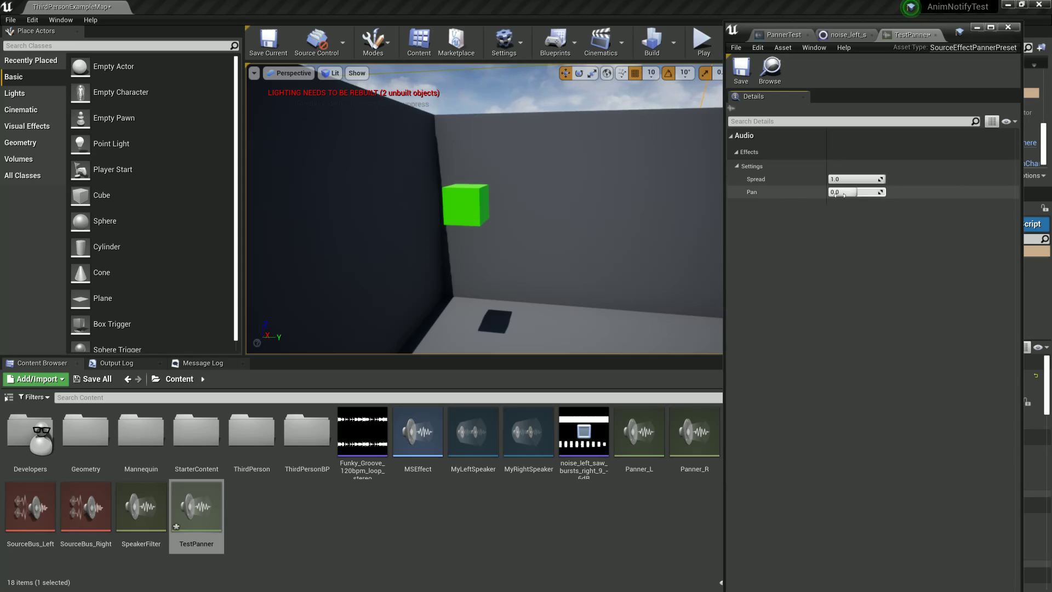
Set TestPanner's Pan to -1.0 and Spread to 1.0, then save the preset
drag(843, 192, 884, 192)
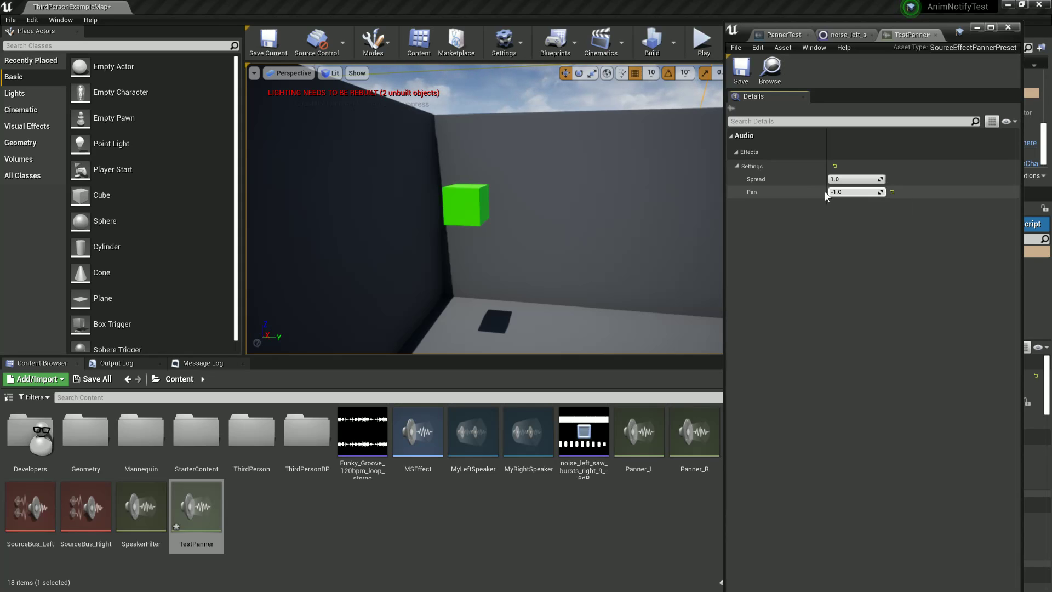
drag(824, 191, 807, 193)
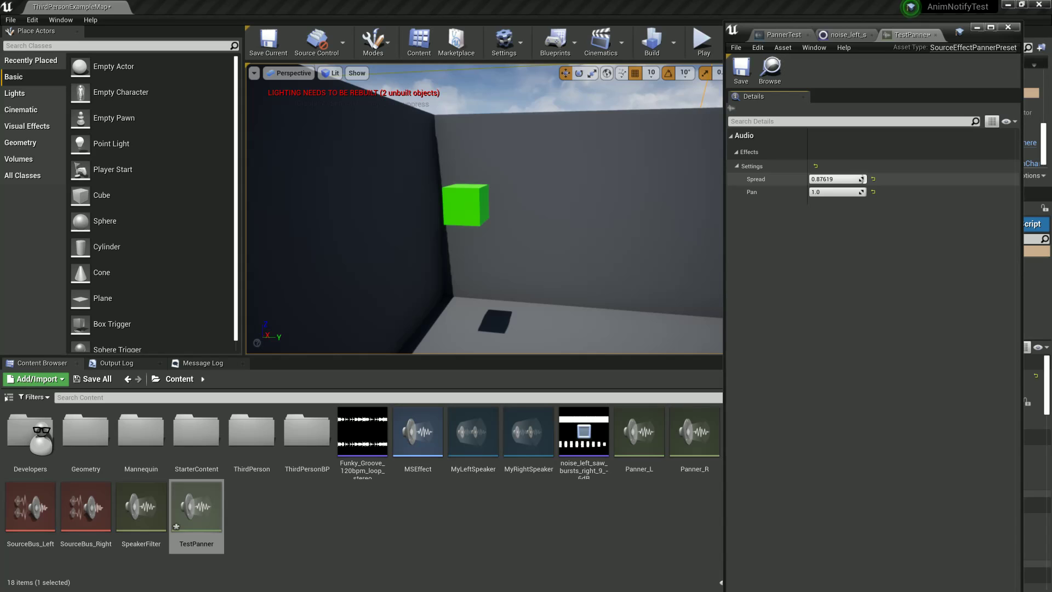
click(836, 192)
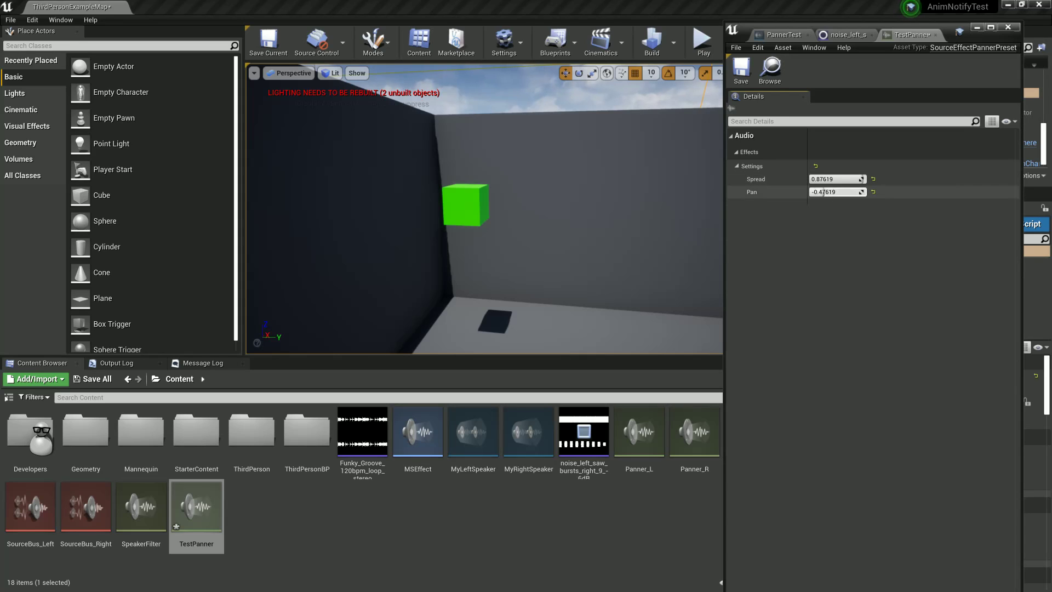
text(-1)
key(Return)
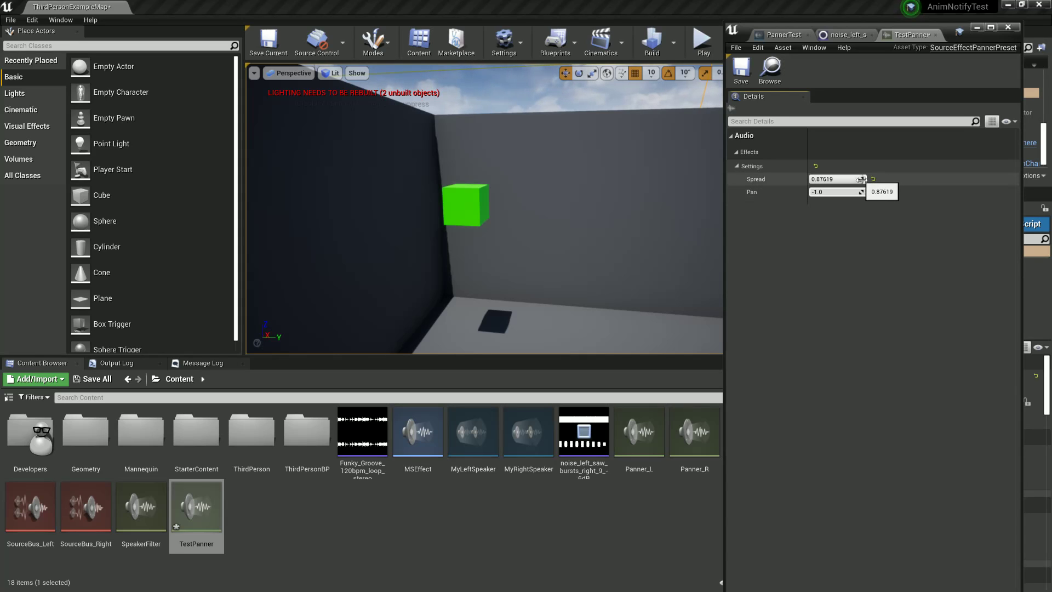
drag(854, 179, 838, 178)
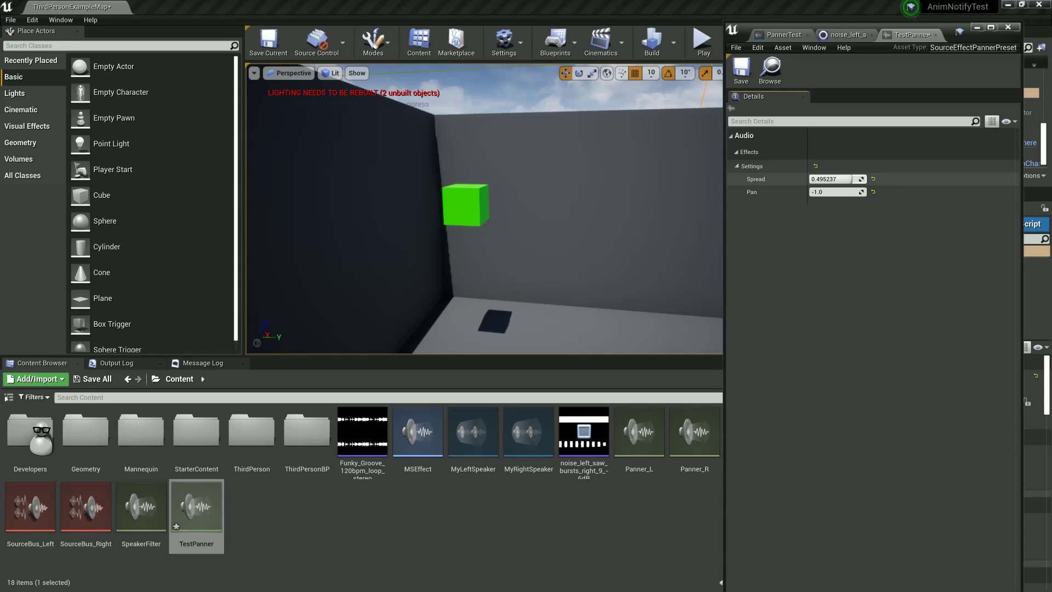
click(837, 191)
drag(837, 179, 872, 178)
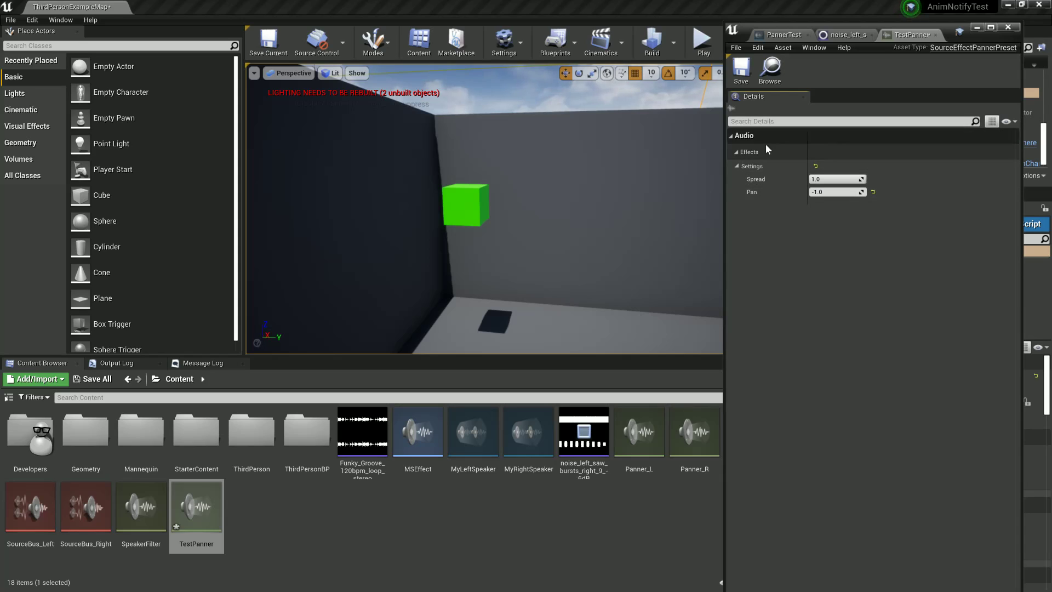
click(742, 73)
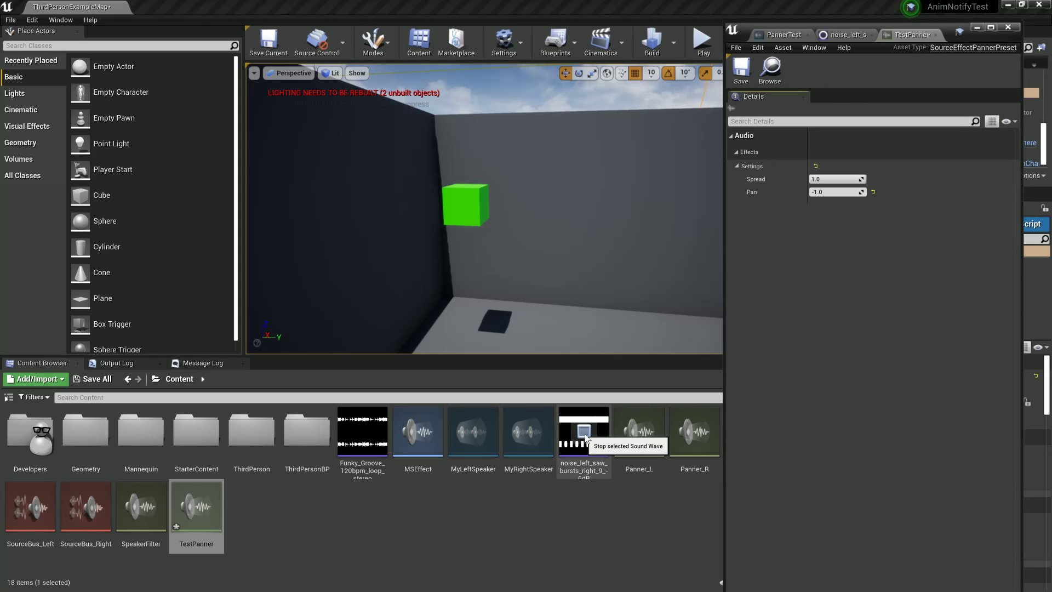
Open Panner_L, Panner_R and SourceBus_Left in the asset editor for review
click(585, 497)
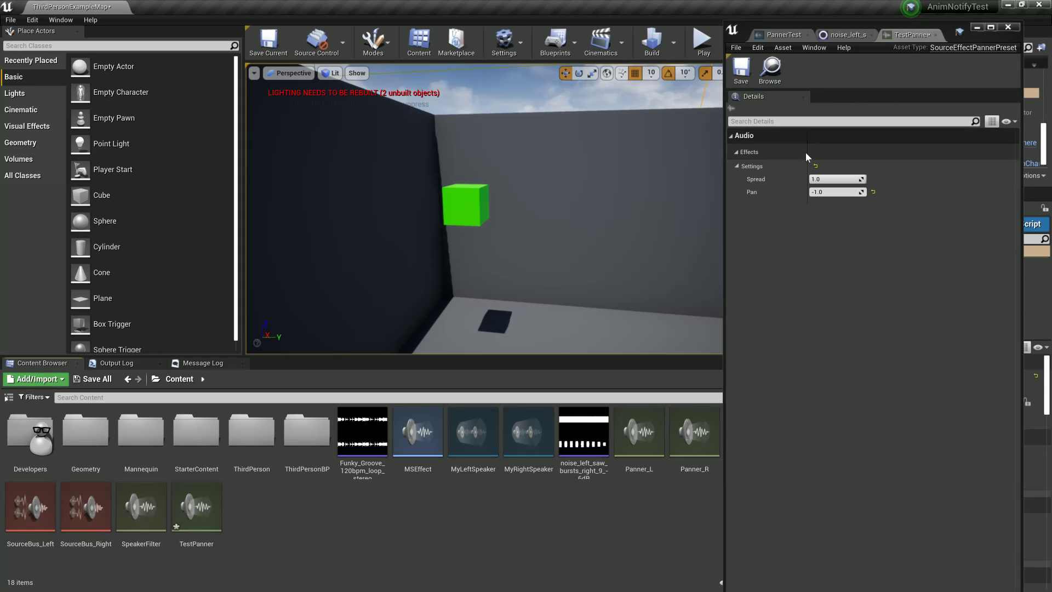
double_click(629, 444)
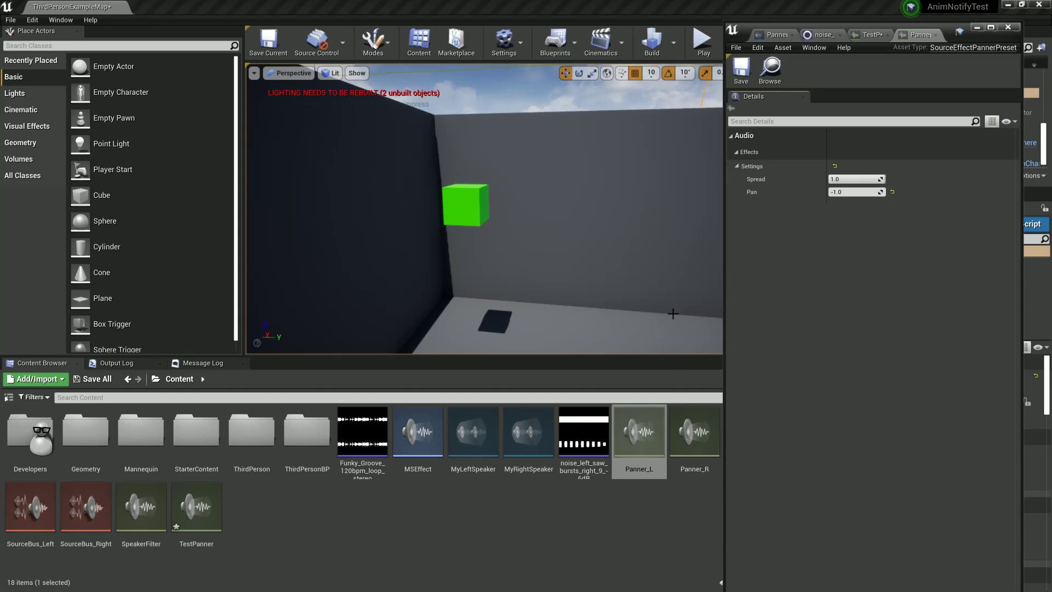
double_click(695, 434)
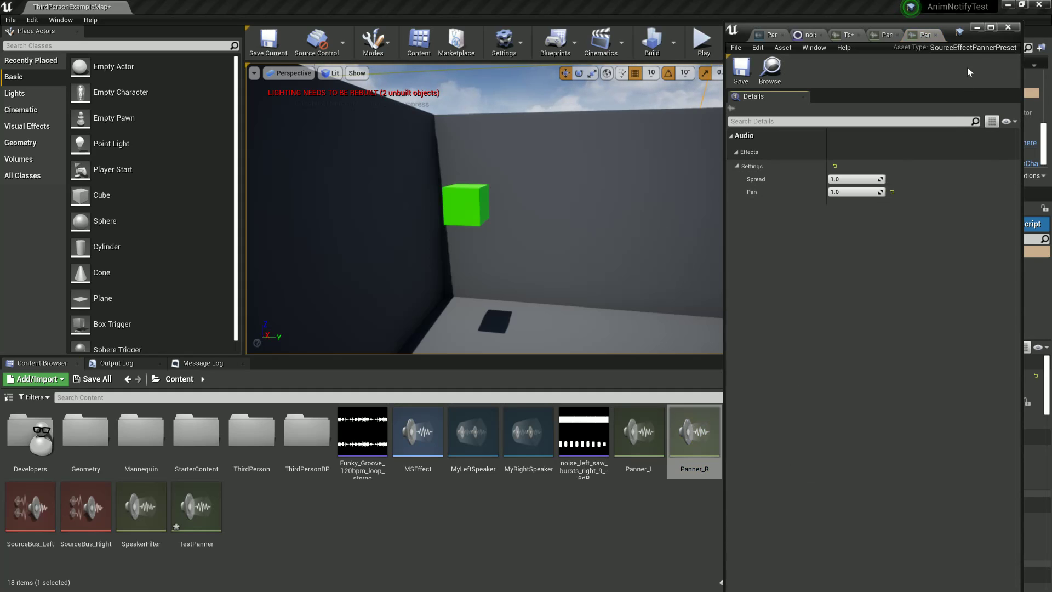
double_click(43, 516)
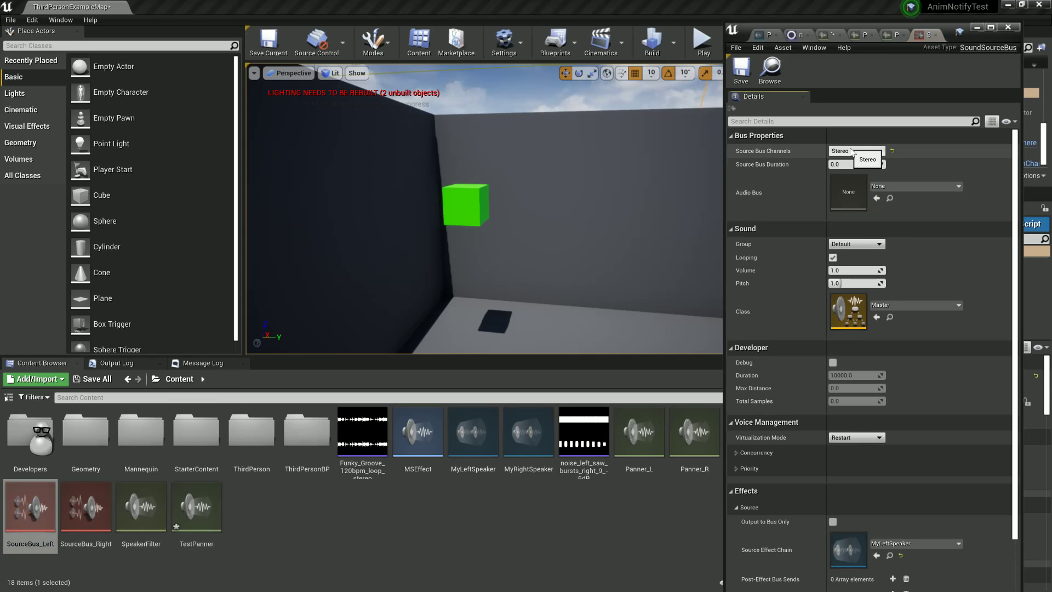
Reset the noise wave's Source Effect Chain to None and inspect its SourceBus_Left and SourceBus_Right sends
double_click(586, 452)
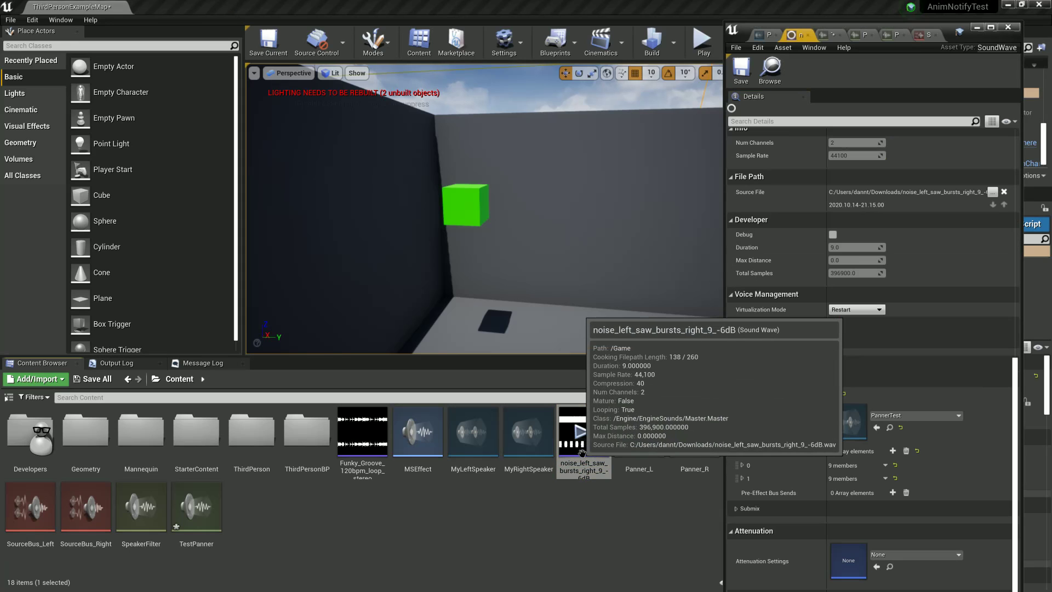
click(902, 427)
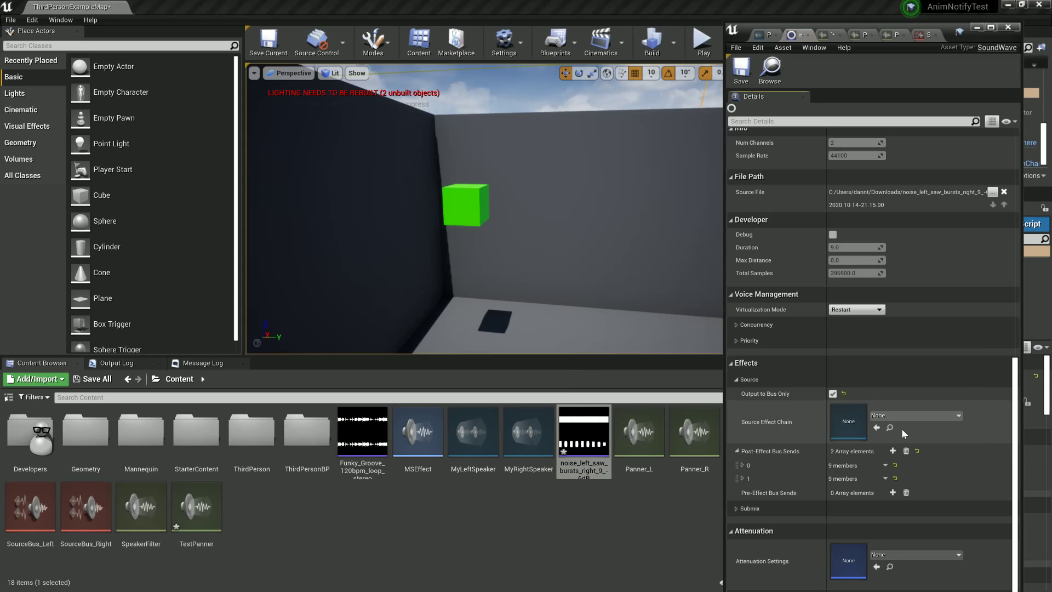
click(742, 465)
scroll(744, 493, down, 2)
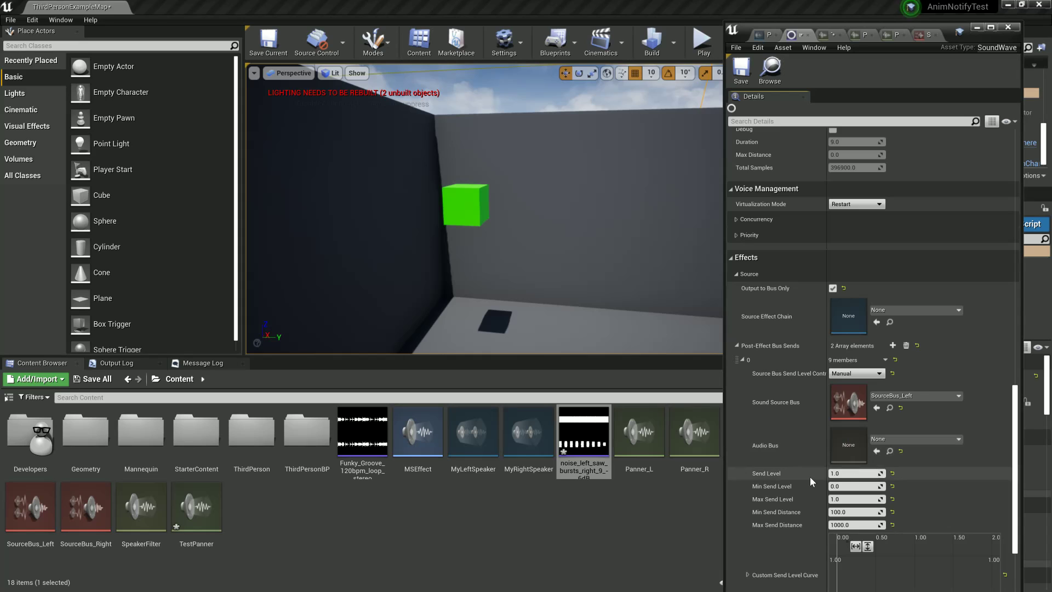
scroll(768, 501, down, 2)
scroll(767, 499, down, 2)
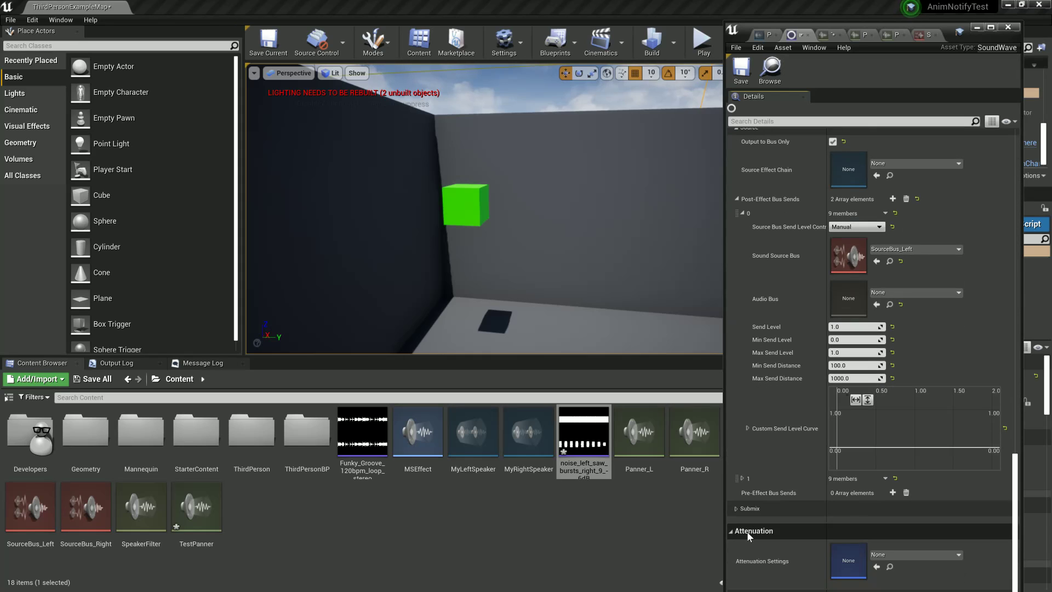
click(741, 478)
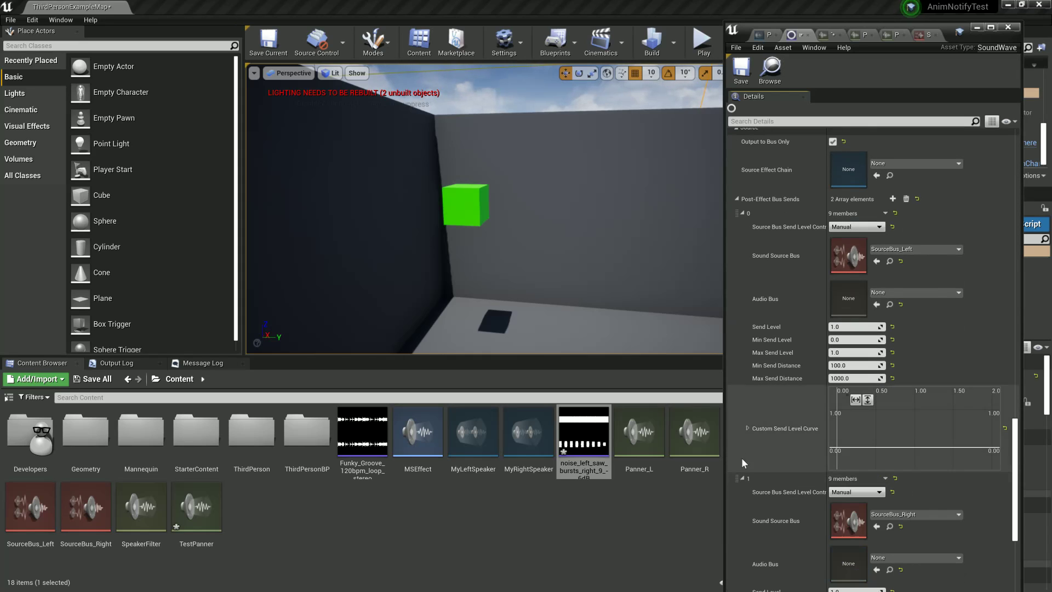
click(929, 36)
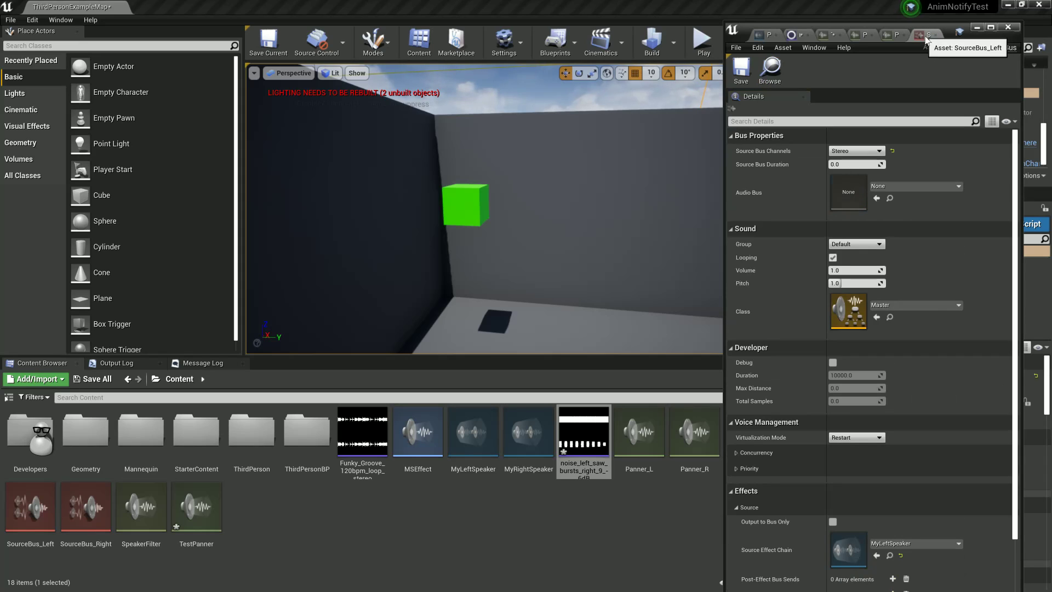
scroll(821, 438, down, 3)
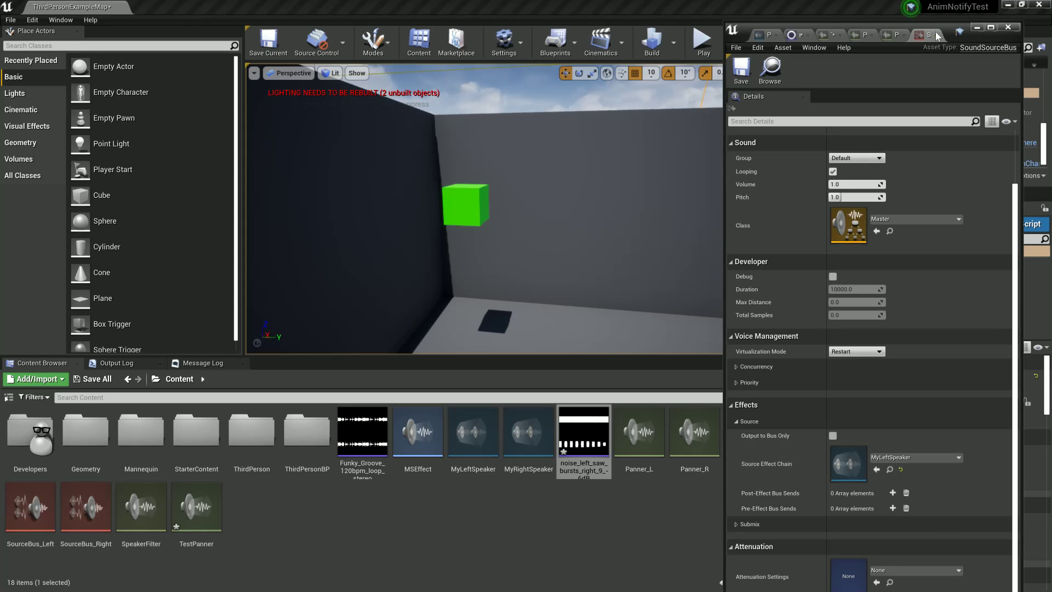
click(1008, 28)
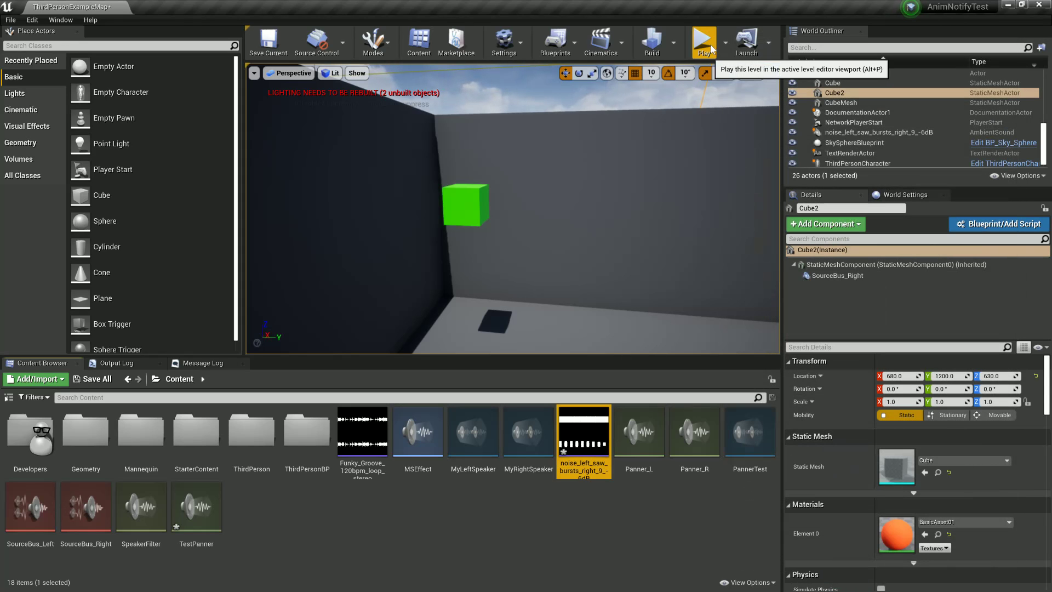
right_drag(570, 204, 570, 205)
click(546, 263)
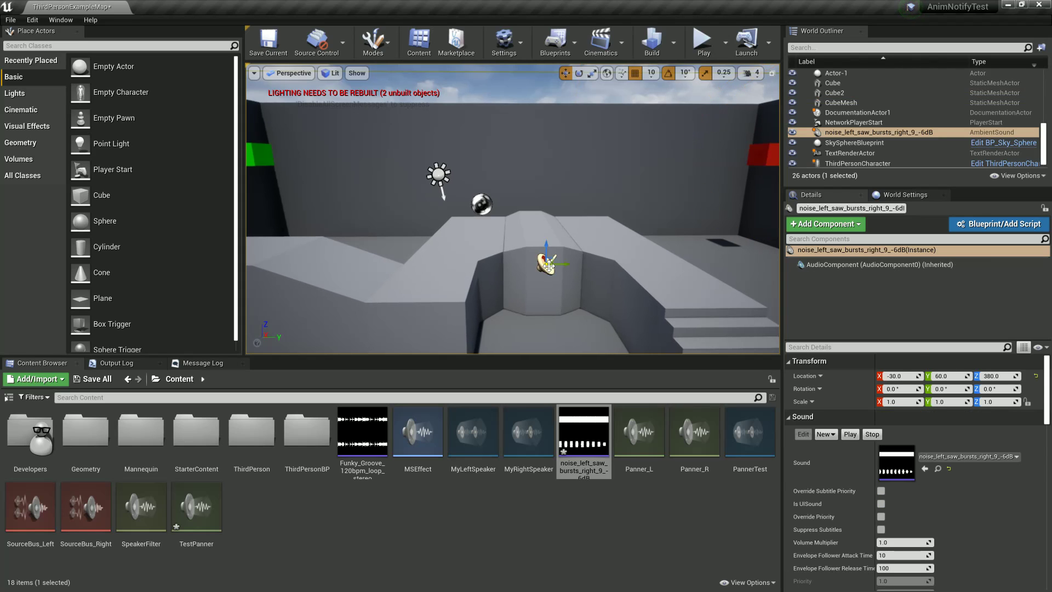
double_click(563, 432)
scroll(767, 520, down, 3)
scroll(770, 515, down, 3)
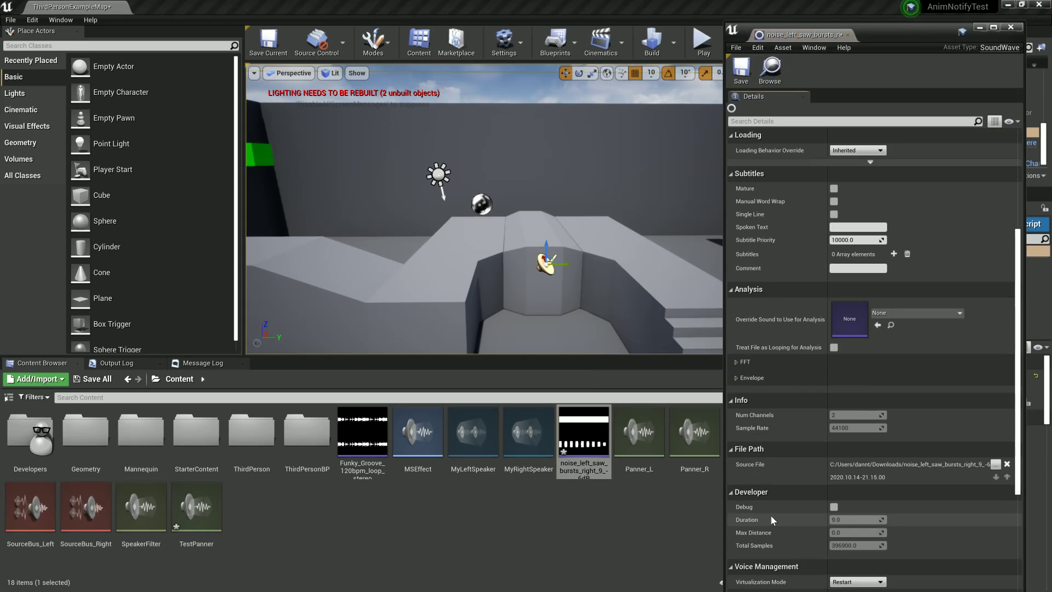
scroll(770, 515, down, 5)
scroll(773, 512, down, 5)
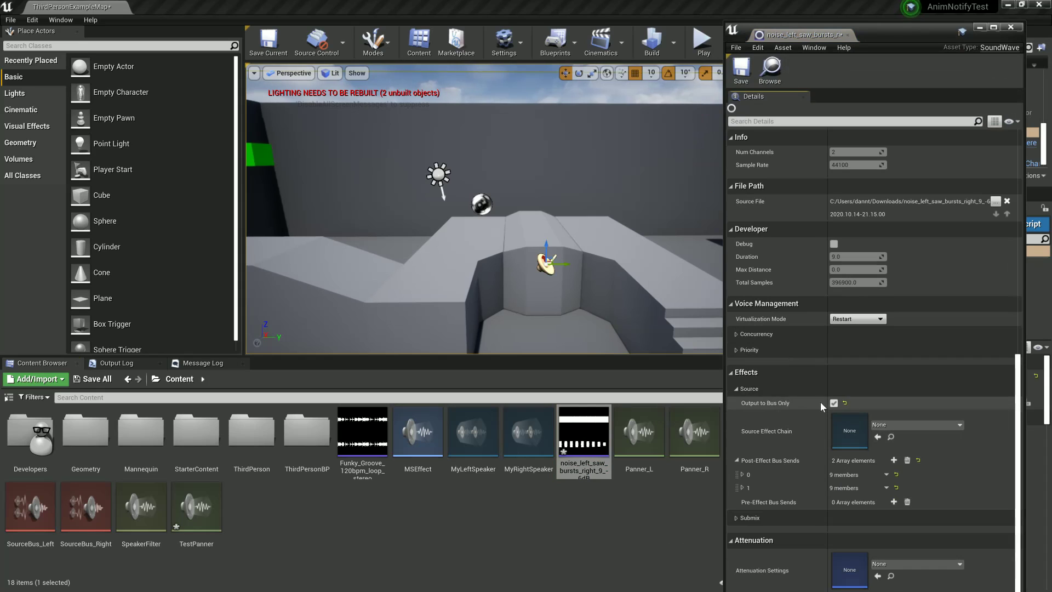
click(1013, 28)
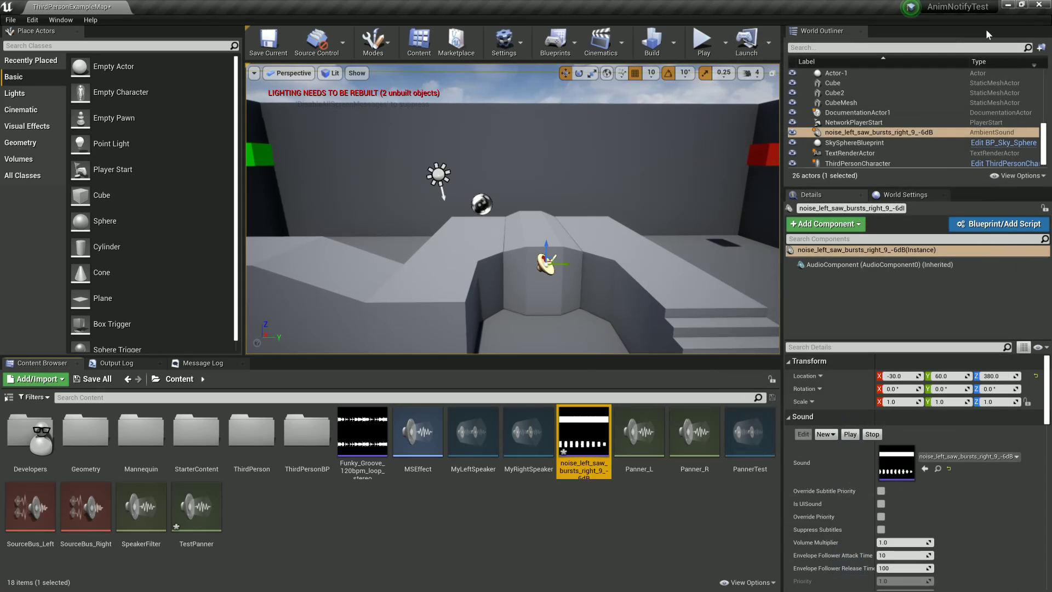
click(703, 40)
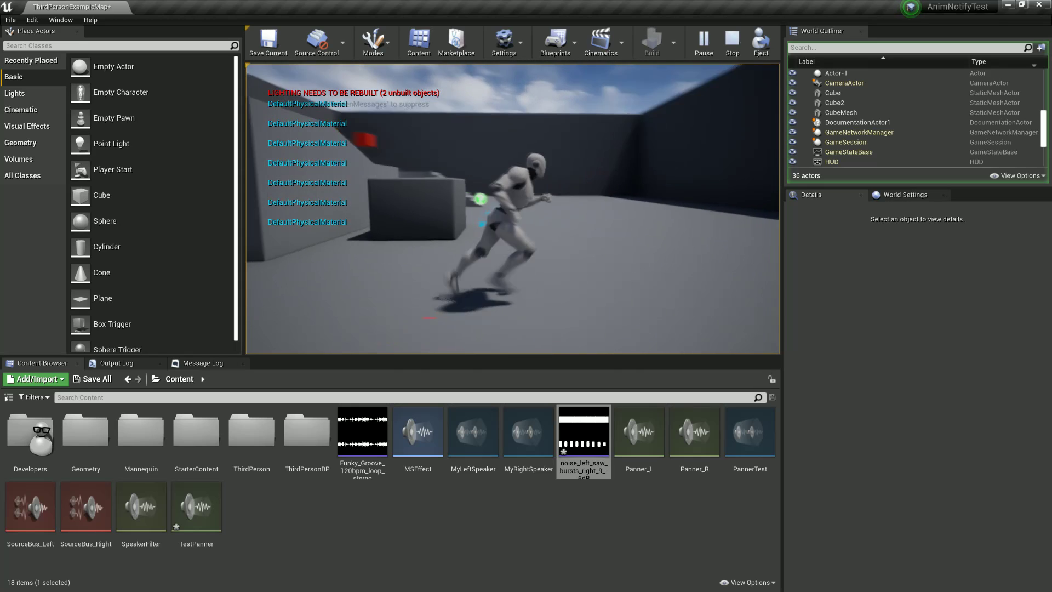
key(Escape)
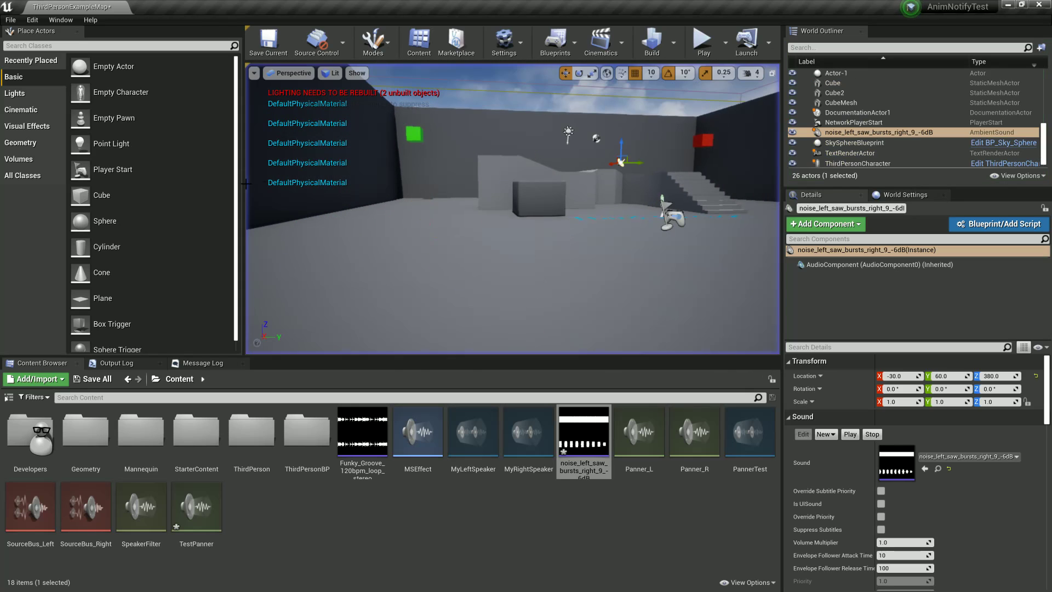